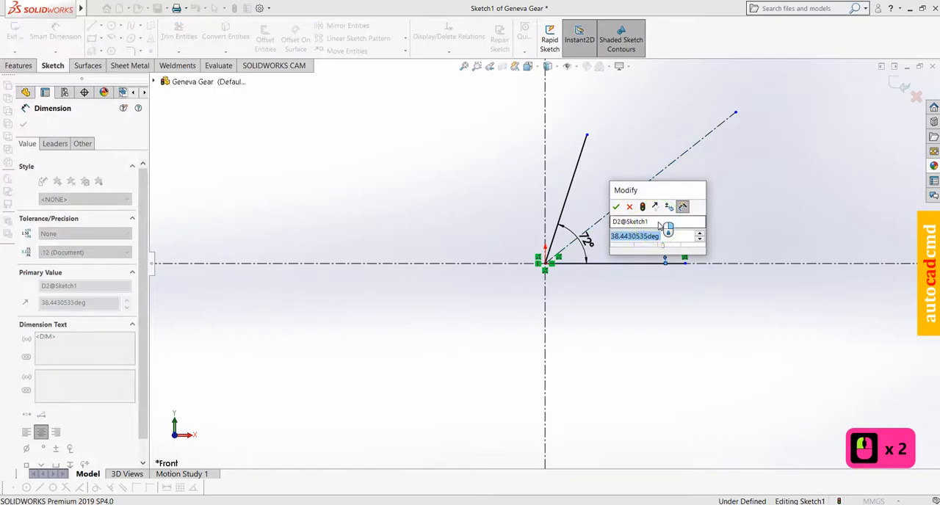
# Set the angle between the inclined centerline and the horizontal line to 36°
pyautogui.write('3')
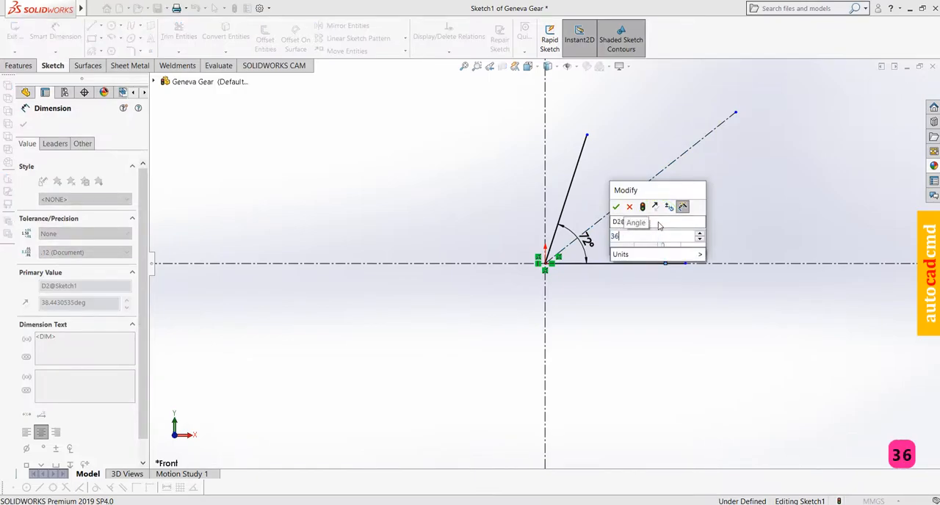
pyautogui.write('6')
pyautogui.press('Return')
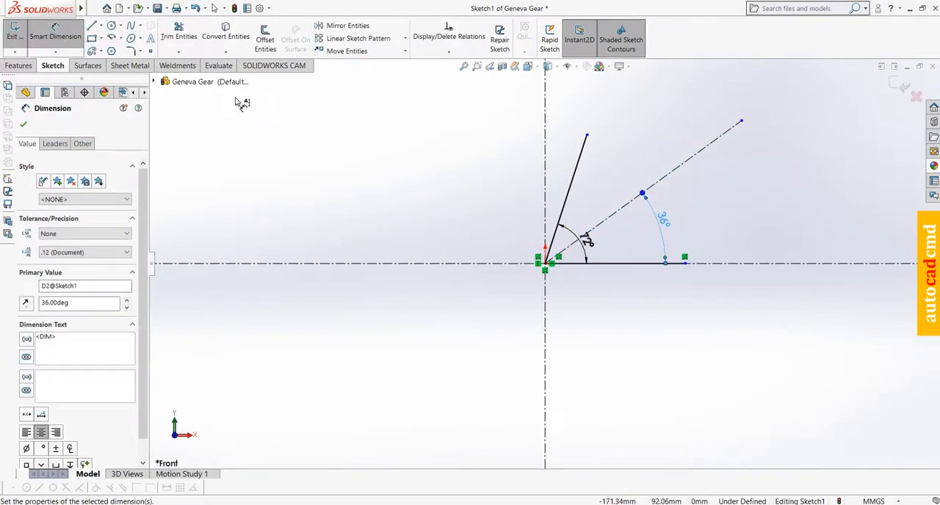
# Sketch a centerpoint arc of about 77 mm radius, centered on the origin, from the upper inclined solid line to the horizontal line
pyautogui.click(111, 38)
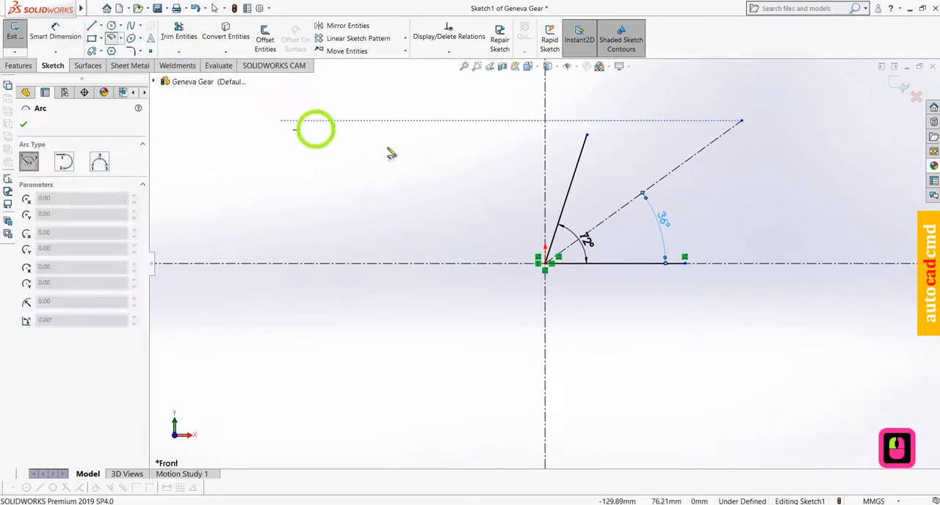
pyautogui.click(545, 263)
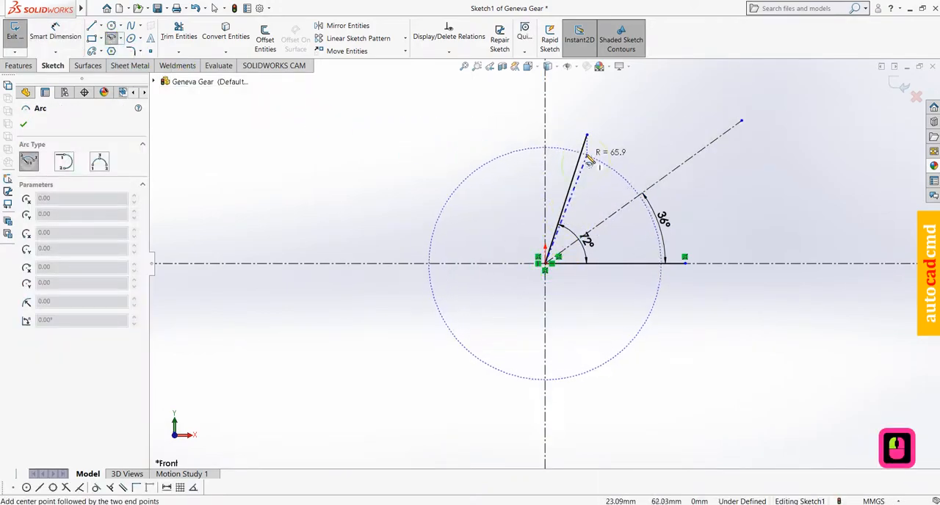
pyautogui.click(586, 136)
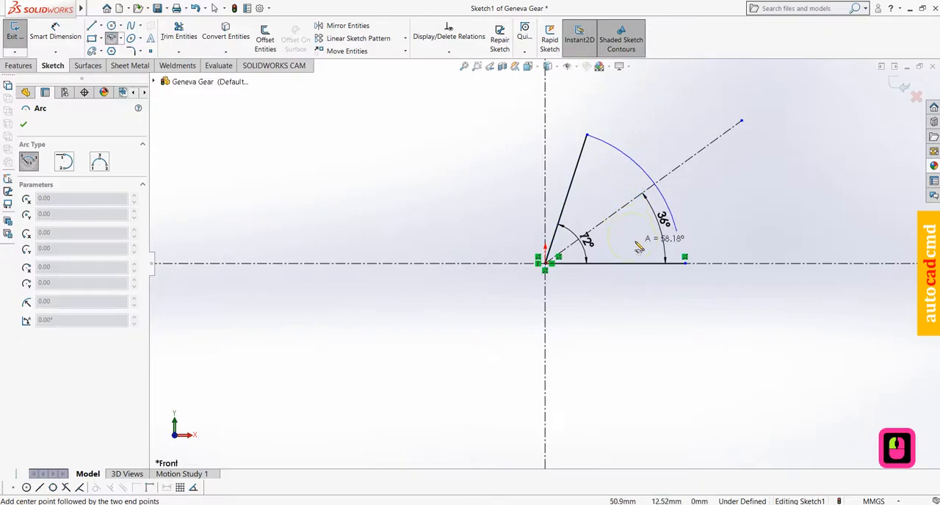
pyautogui.click(682, 265)
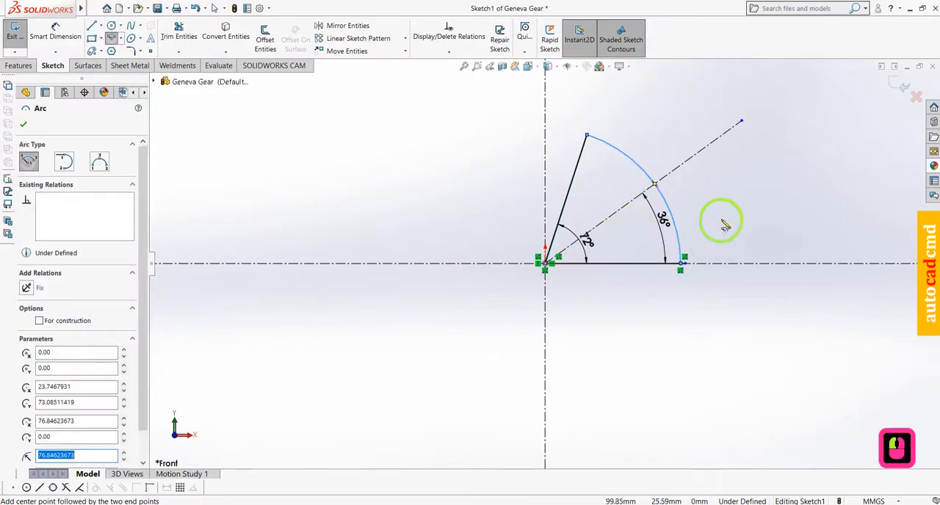
# Dimension the arc joining the two solid lines with a radius of 1.235 mm
pyautogui.click(55, 33)
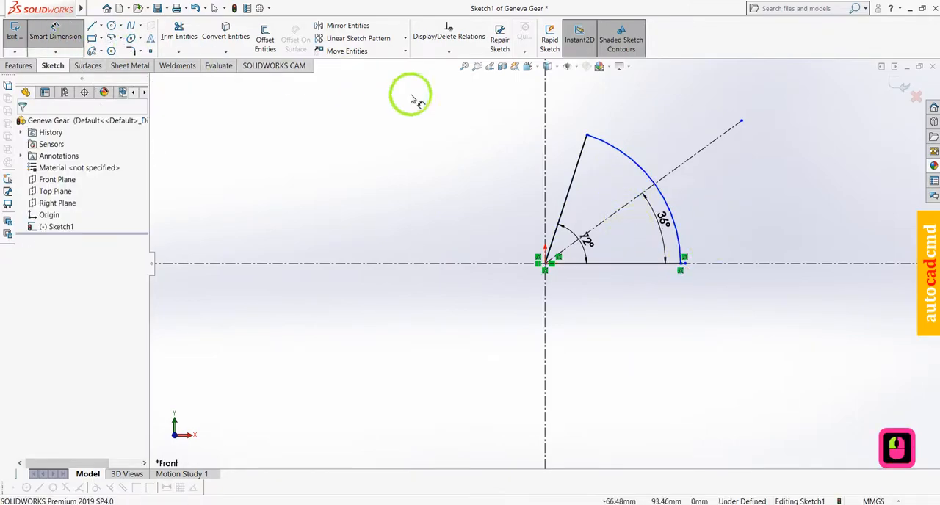
pyautogui.click(609, 147)
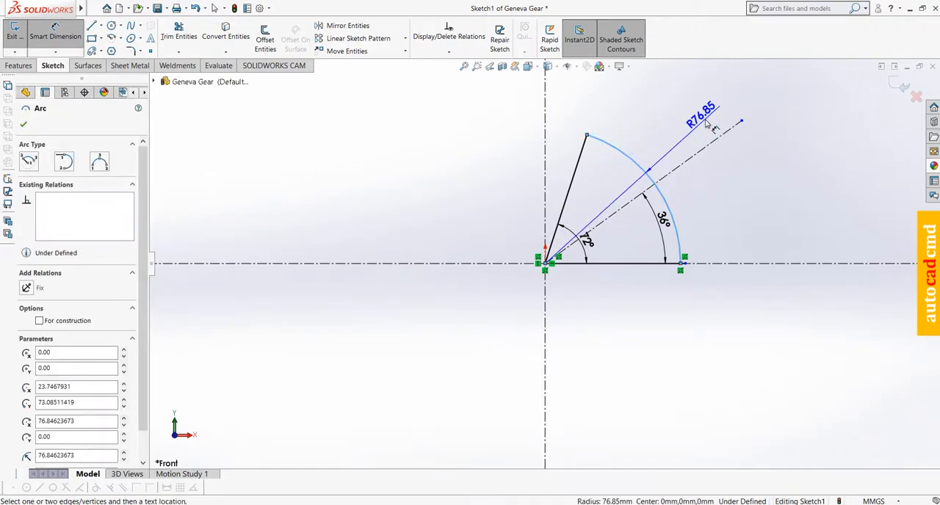
pyautogui.click(706, 124)
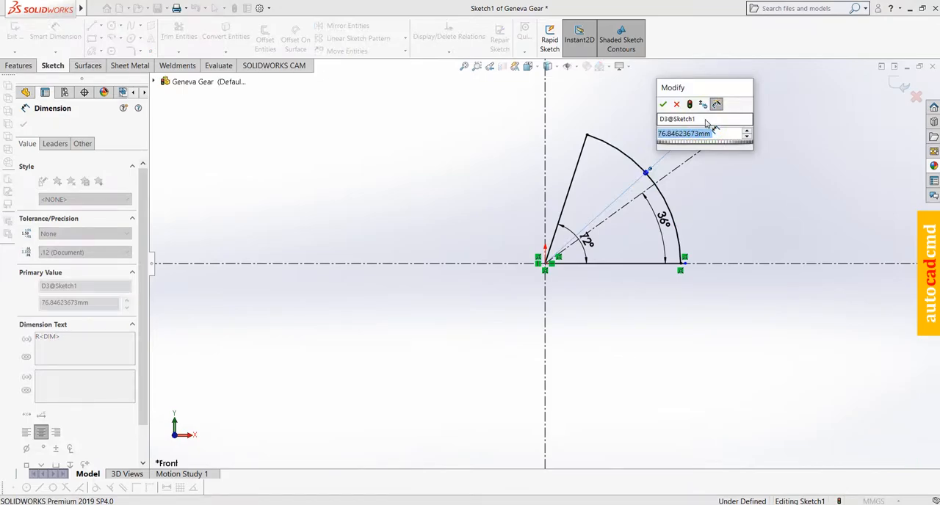
pyautogui.write('1.2')
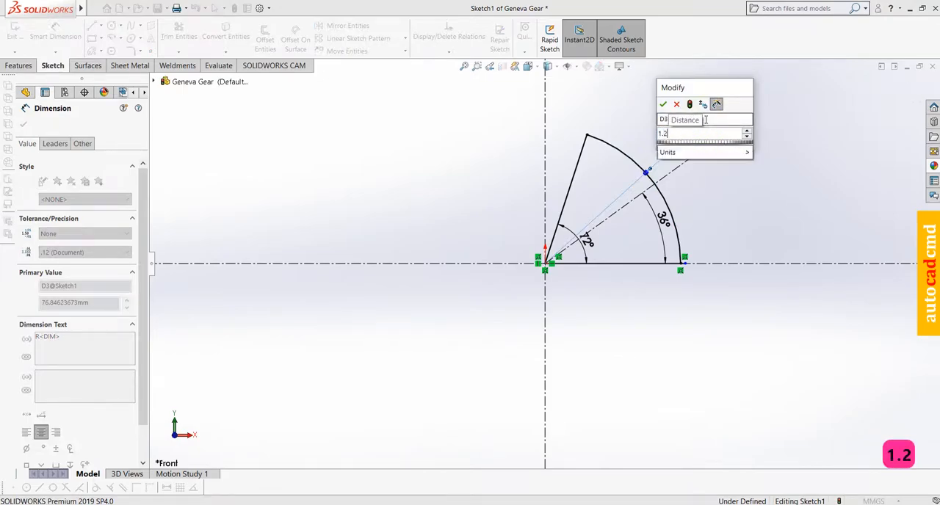
pyautogui.write('35')
pyautogui.press('Return')
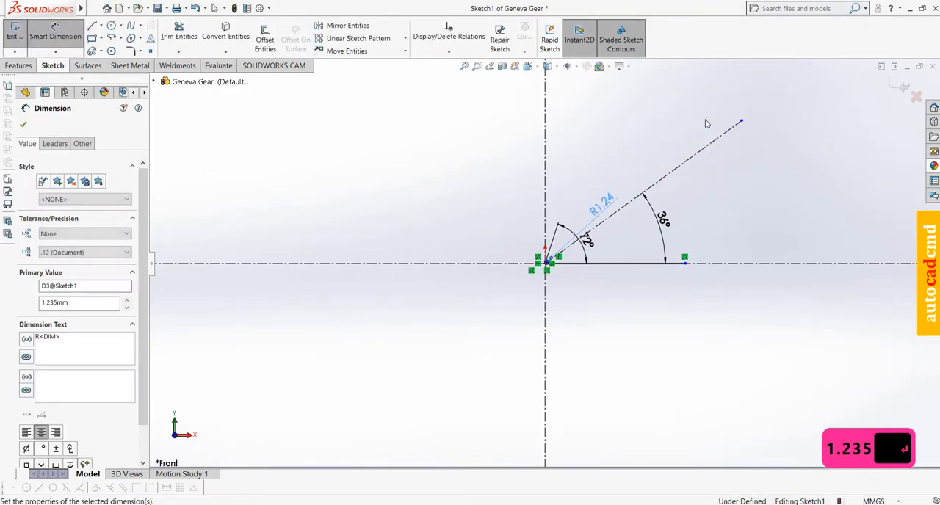
# Sketch a smaller origin-centered arc of about 0.76 mm radius between the two solid lines and make it construction geometry
pyautogui.scroll(-2, 552, 269)
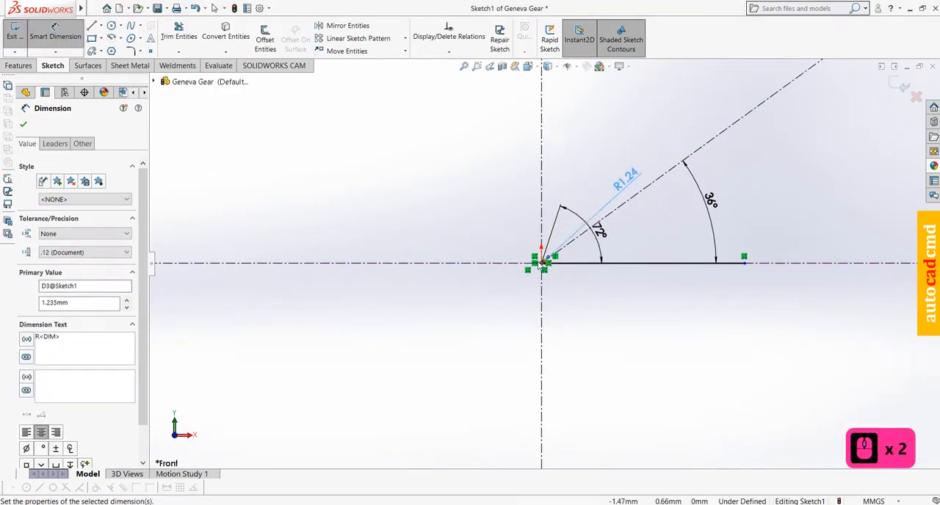
pyautogui.scroll(3, 547, 266)
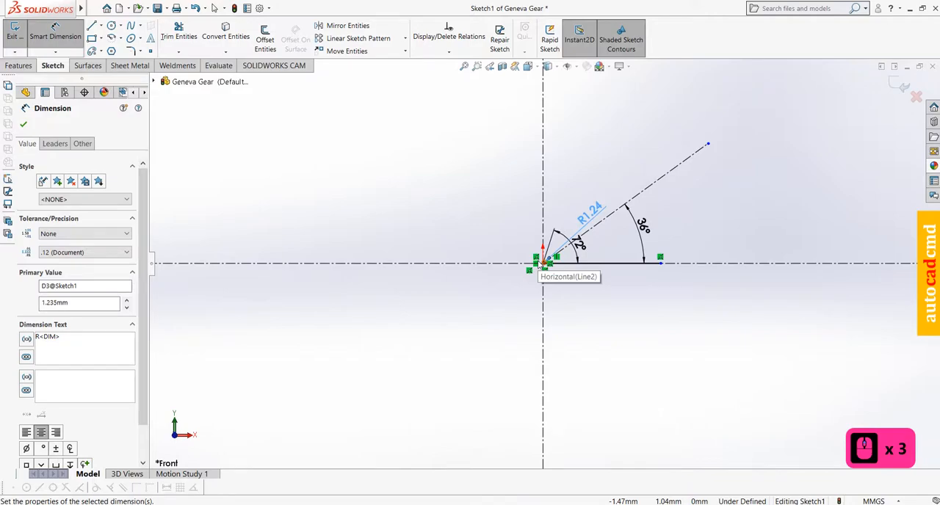
pyautogui.scroll(-10, 547, 268)
pyautogui.scroll(-17, 565, 273)
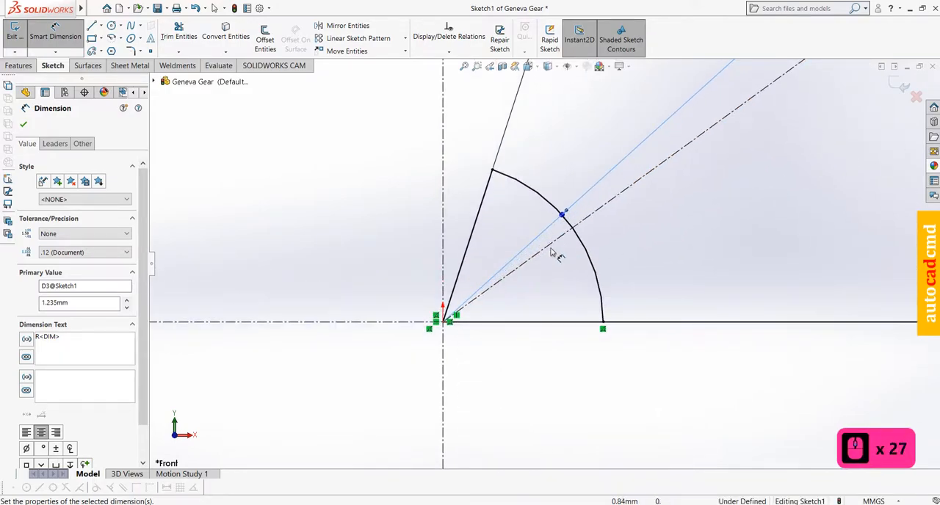
pyautogui.scroll(-2, 561, 229)
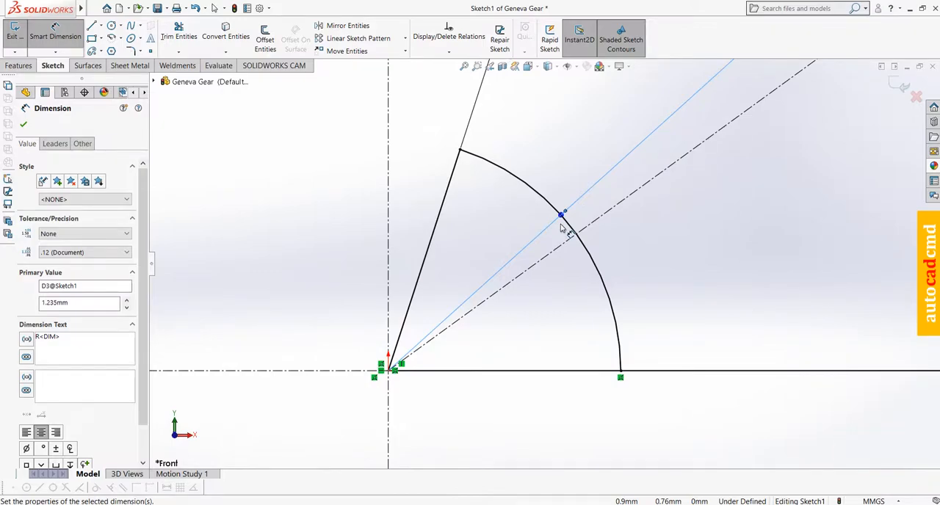
pyautogui.scroll(-1, 562, 229)
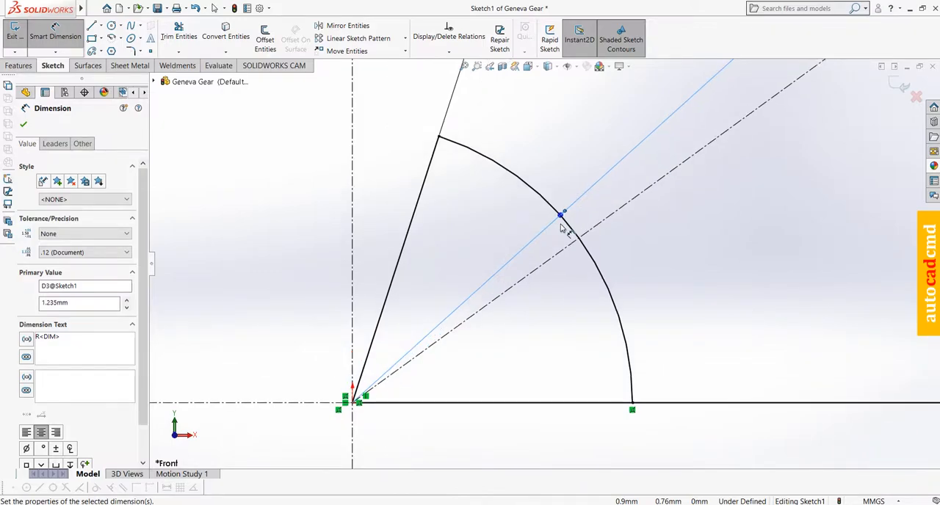
pyautogui.scroll(-1, 561, 229)
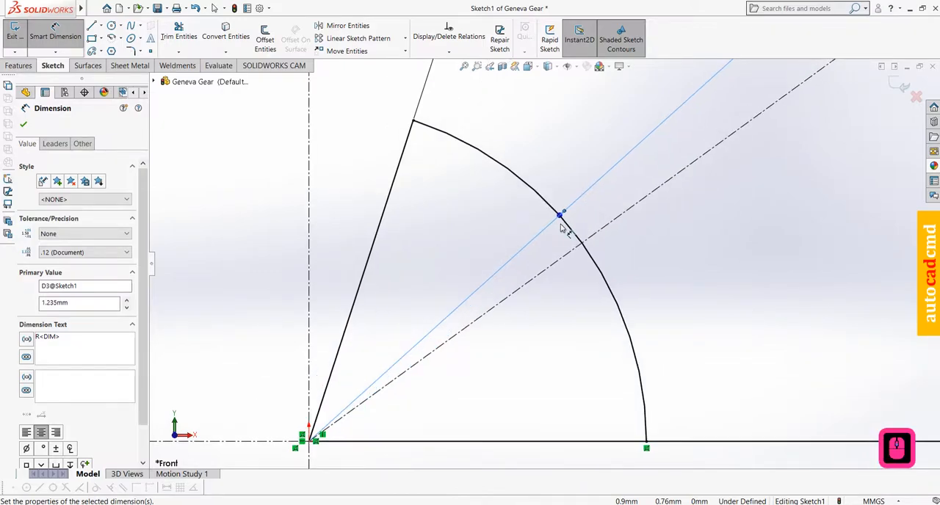
pyautogui.click(112, 38)
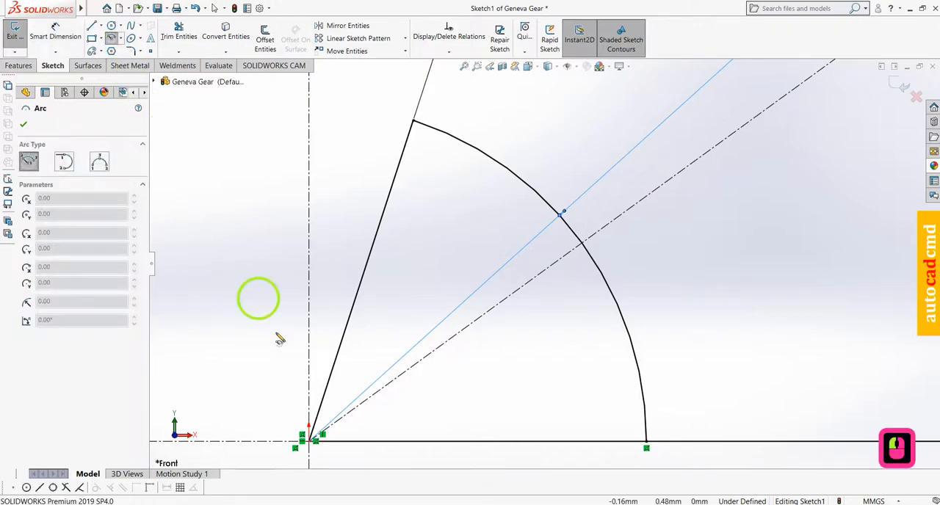
pyautogui.click(312, 441)
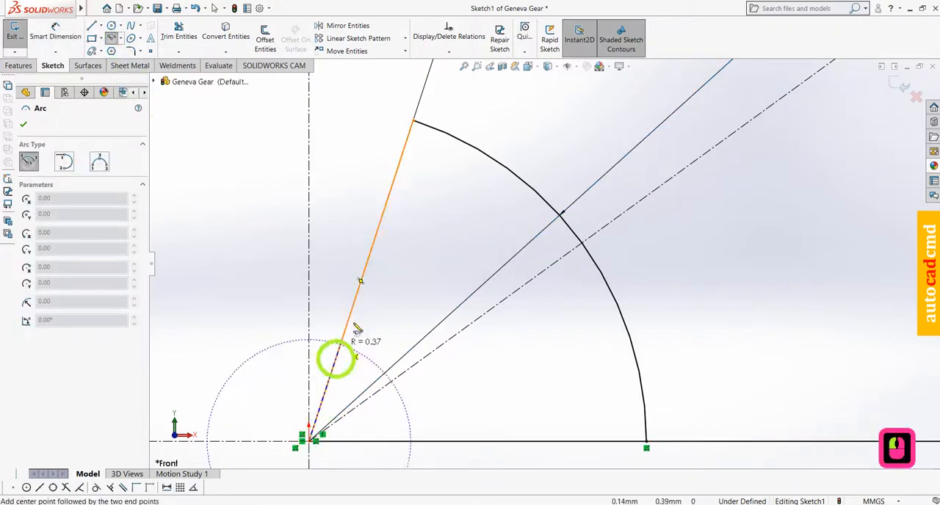
pyautogui.click(376, 246)
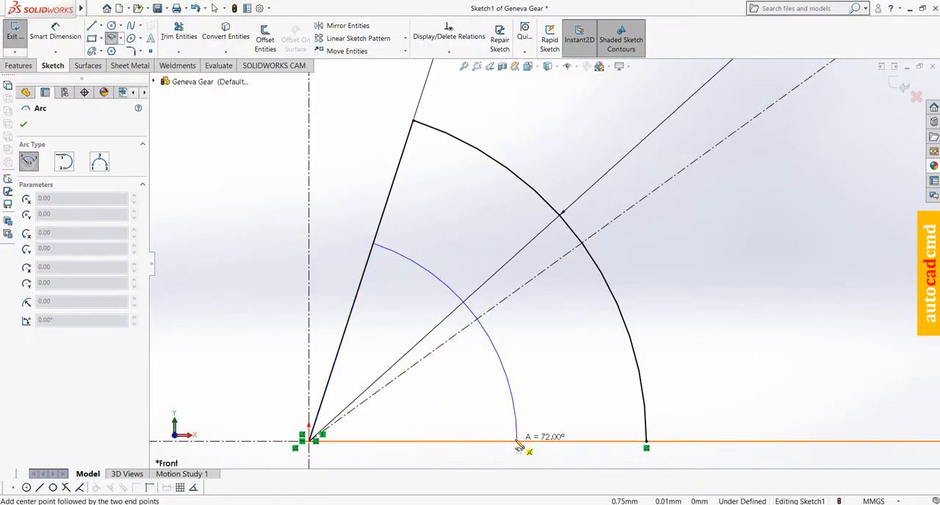
pyautogui.click(517, 443)
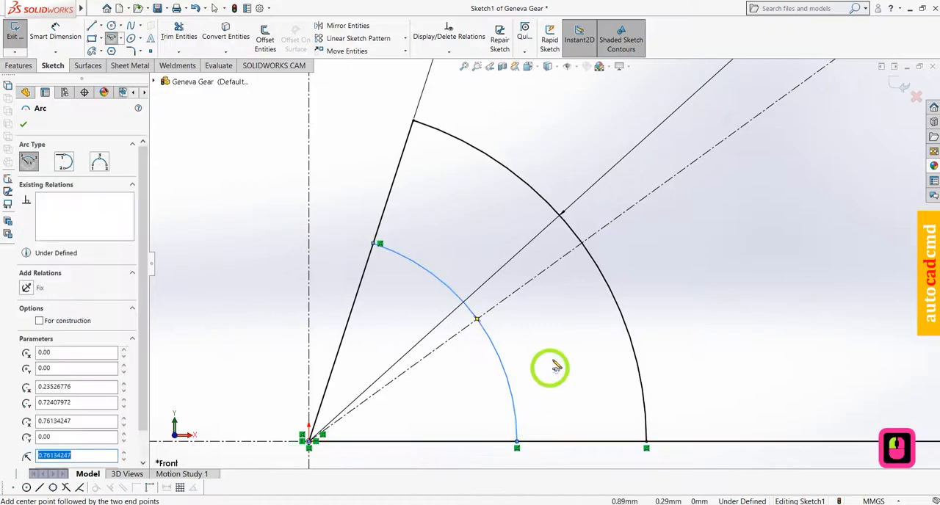
pyautogui.click(59, 321)
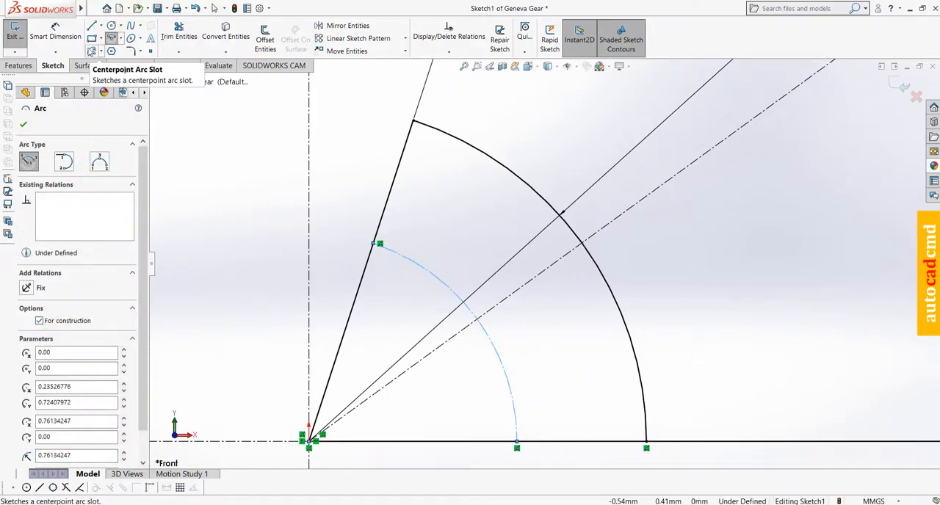
# Dimension the inner construction arc with a radius of 0.625 mm
pyautogui.click(55, 33)
pyautogui.click(413, 263)
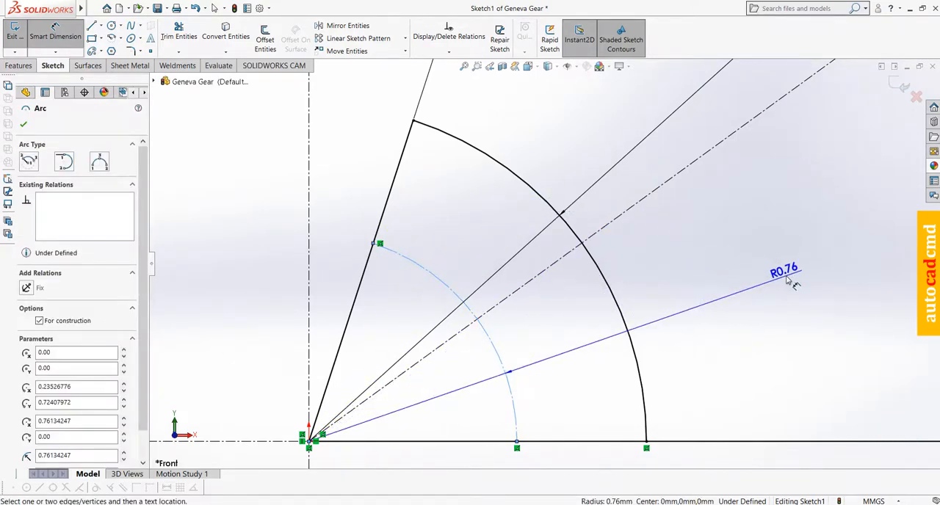
pyautogui.click(787, 278)
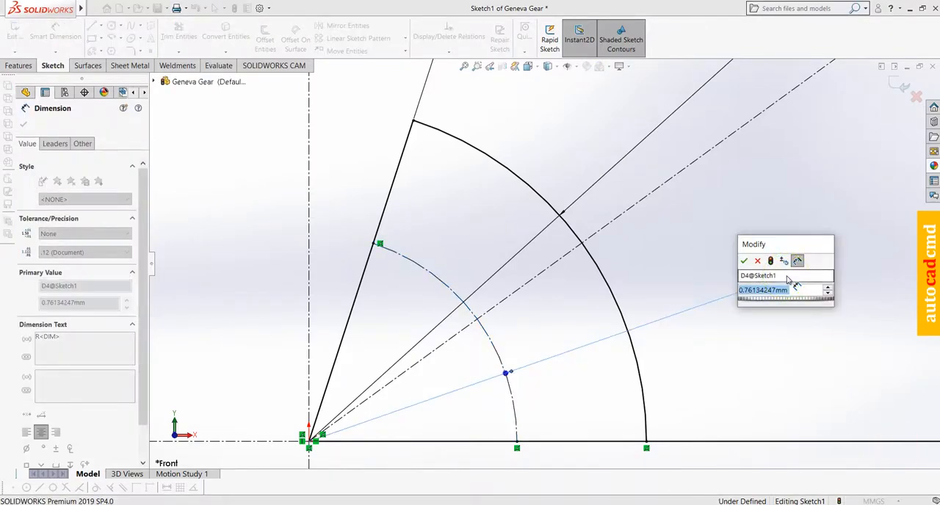
pyautogui.press('BackSpace')
pyautogui.write('.62')
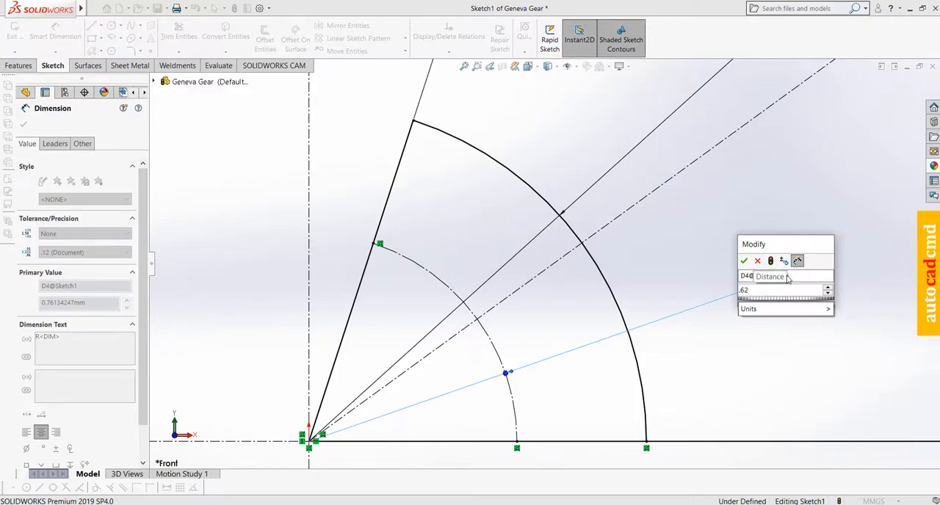
pyautogui.write('5')
pyautogui.press('Return')
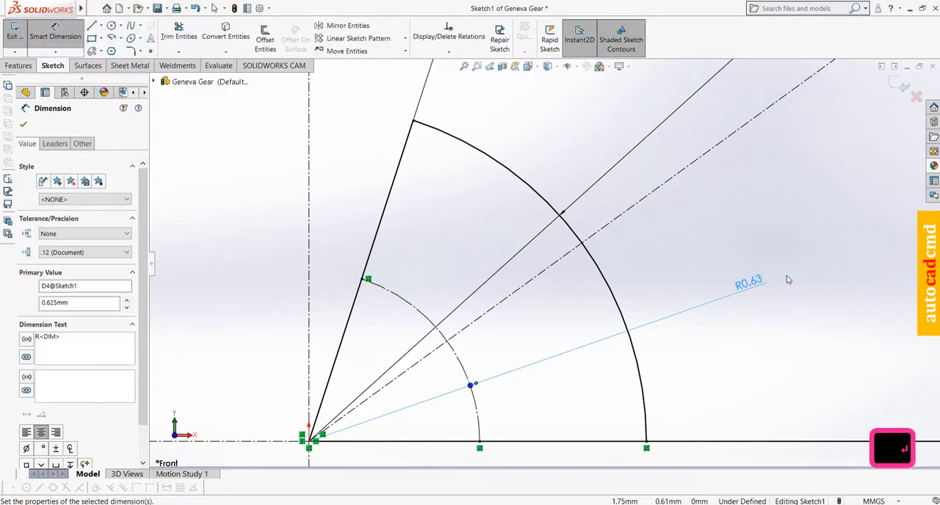
# Sketch circles centered on the construction arc's ends, about 0.11 mm radius on the inclined line and 0.09 mm on the horizontal line
pyautogui.click(111, 26)
pyautogui.click(367, 281)
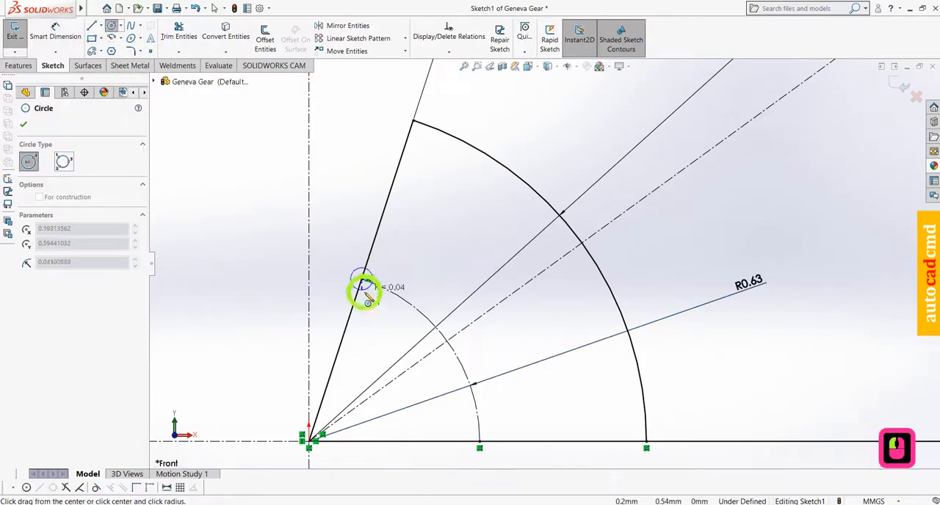
pyautogui.click(364, 309)
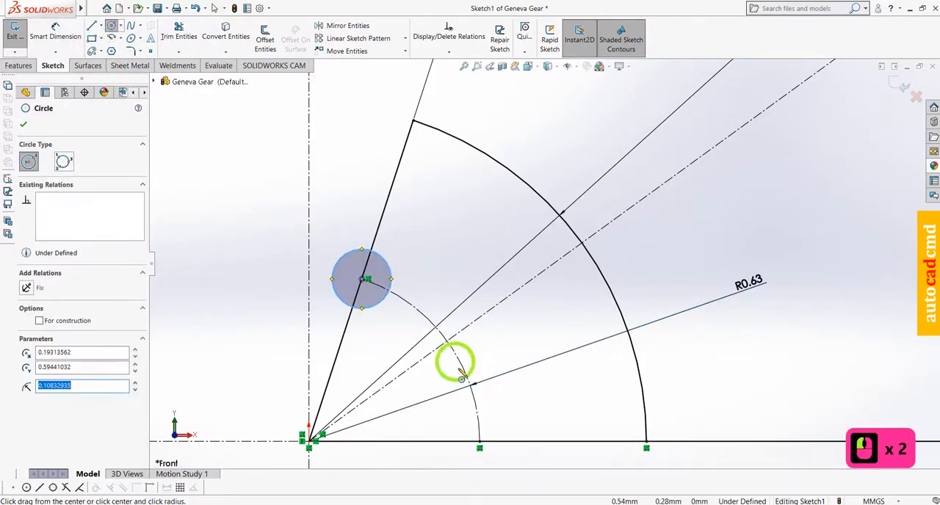
pyautogui.click(479, 448)
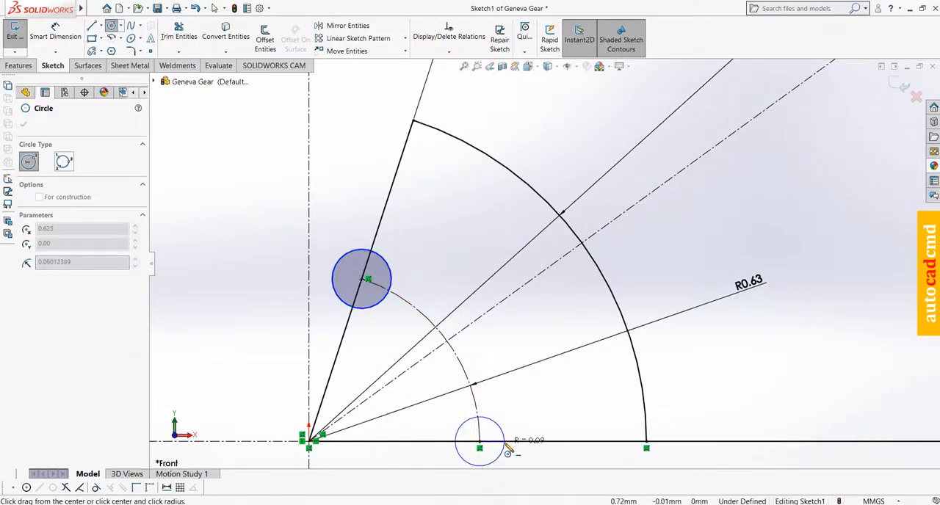
pyautogui.click(506, 451)
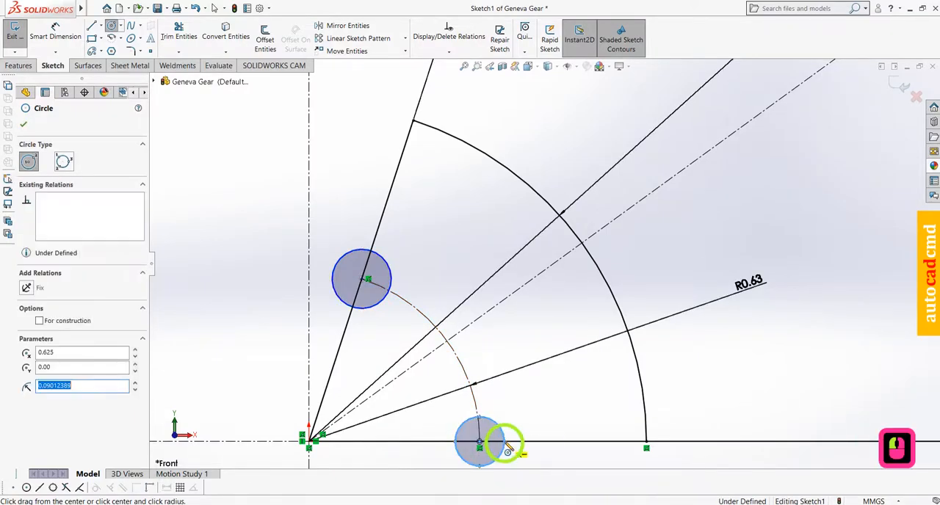
# Dimension the circle on the inclined line with a diameter of 0.2 mm
pyautogui.click(58, 37)
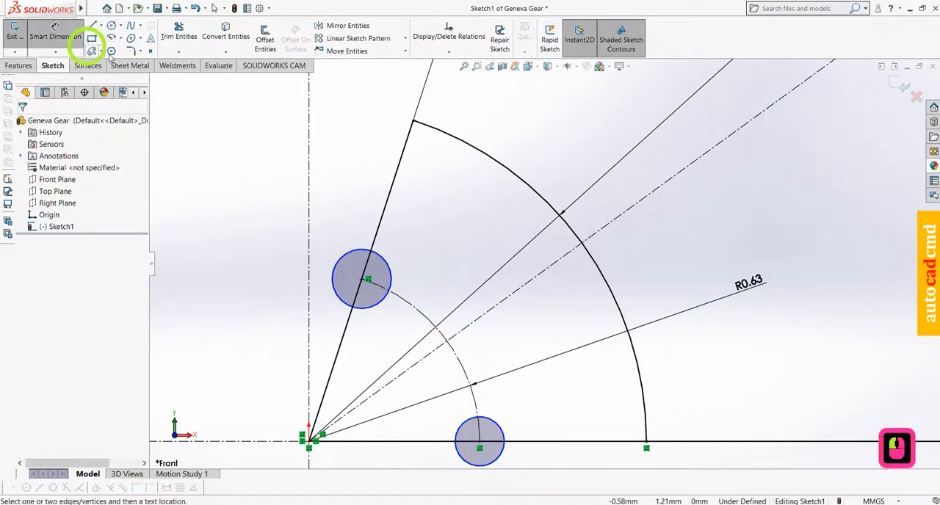
pyautogui.click(352, 254)
pyautogui.click(352, 176)
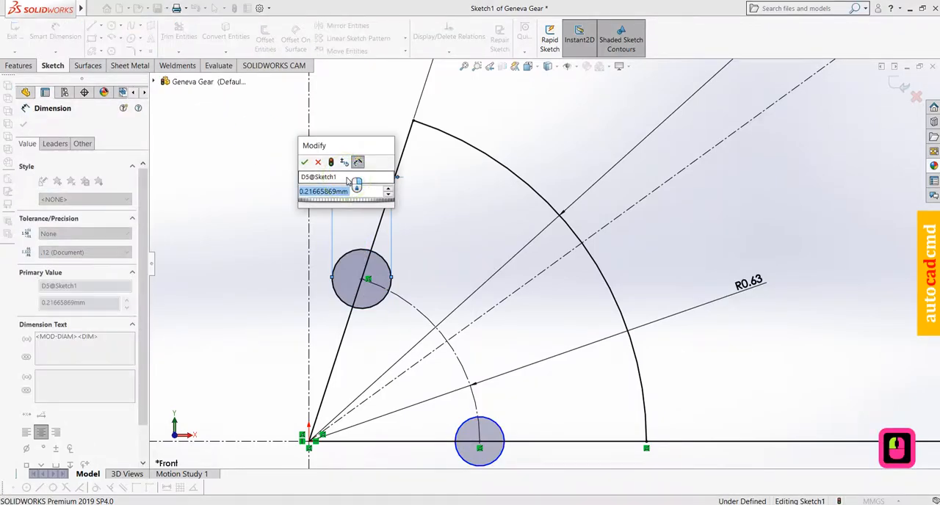
pyautogui.write('.2')
pyautogui.press('Return')
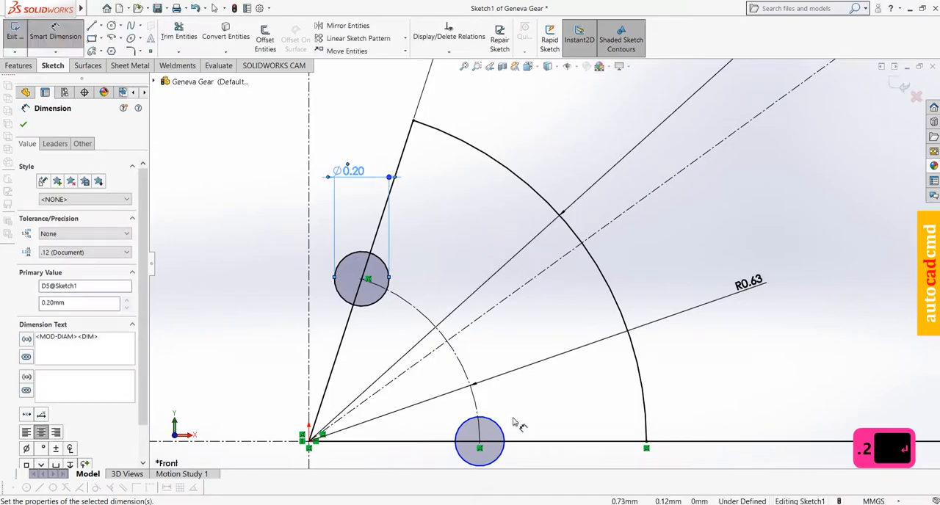
# Dimension the circle on the horizontal line with a diameter of 0.2 mm
pyautogui.click(502, 428)
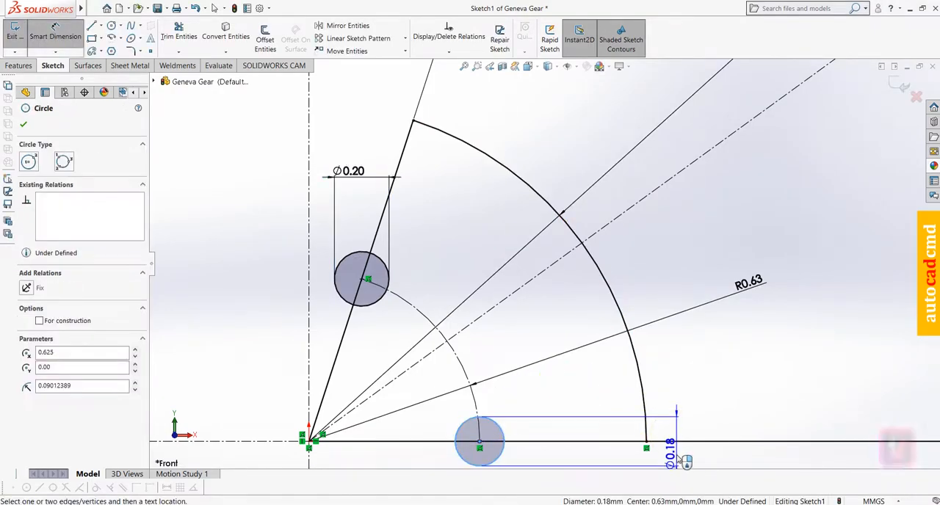
pyautogui.click(693, 458)
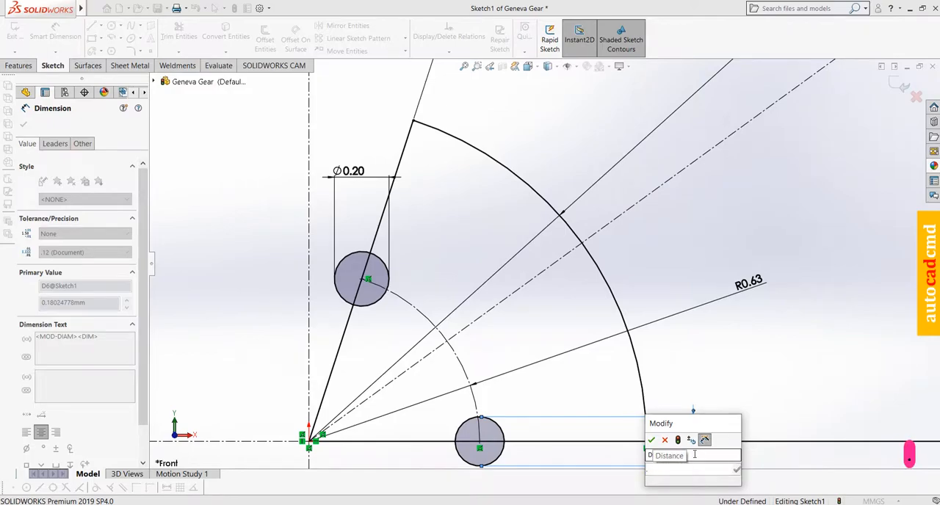
pyautogui.write('0.2')
pyautogui.press('Return')
pyautogui.click(96, 9)
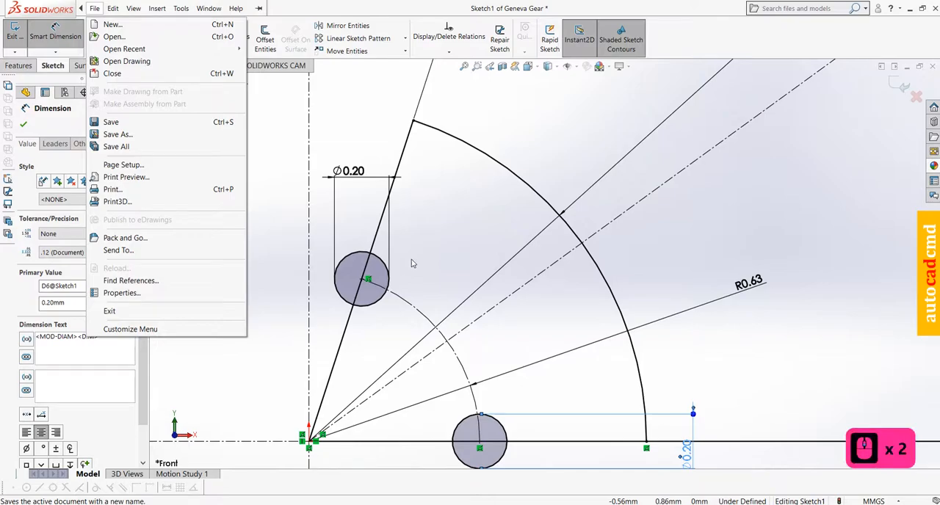
pyautogui.press('Escape')
# Dimension the inclined centerline's far endpoint at a distance of 1.529 mm from the origin
pyautogui.scroll(-2, 550, 304)
pyautogui.scroll(7, 485, 303)
pyautogui.scroll(5, 484, 302)
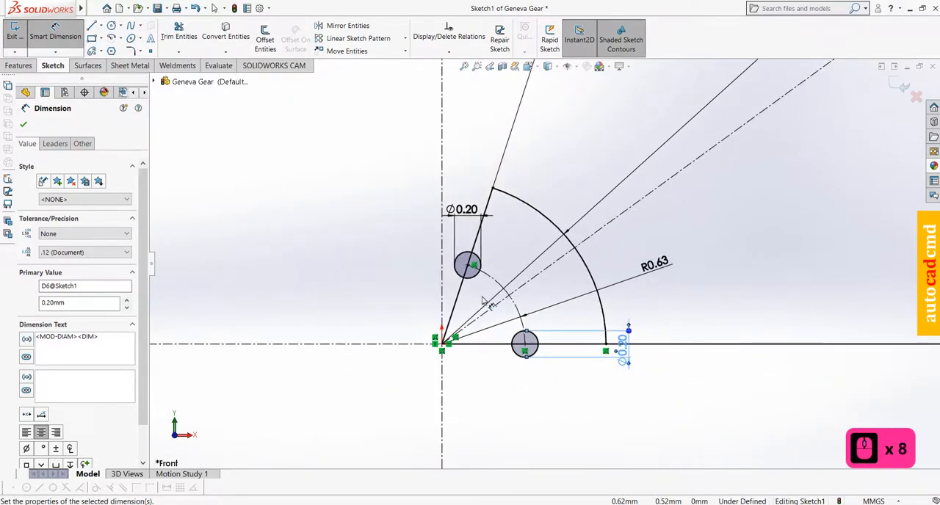
pyautogui.scroll(8, 377, 385)
pyautogui.scroll(-5, 377, 386)
pyautogui.scroll(1, 379, 359)
pyautogui.scroll(8, 379, 360)
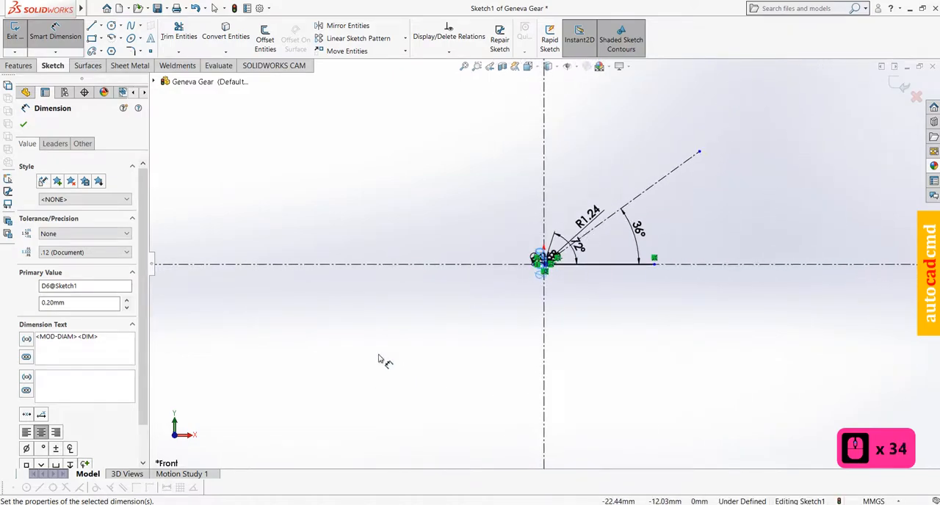
pyautogui.click(698, 152)
pyautogui.scroll(-20, 546, 272)
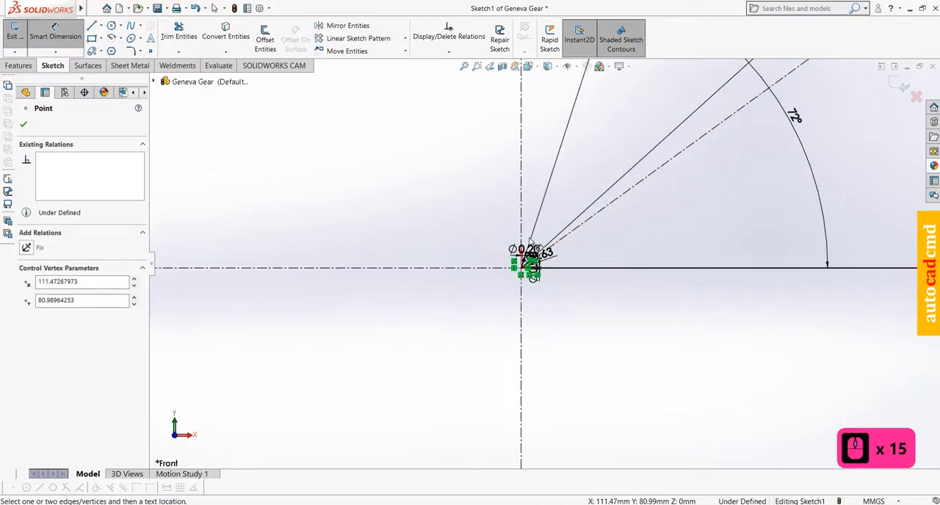
pyautogui.scroll(-2, 541, 275)
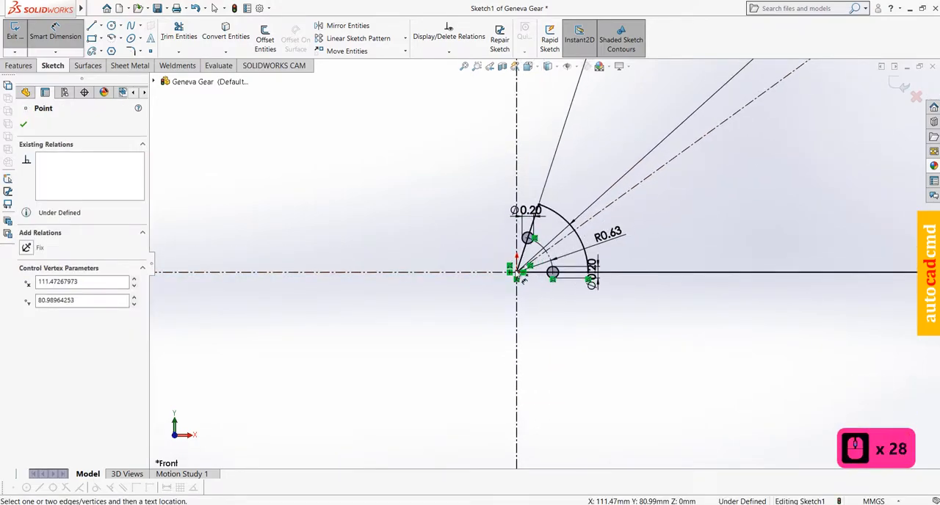
pyautogui.scroll(-5, 521, 280)
pyautogui.click(522, 267)
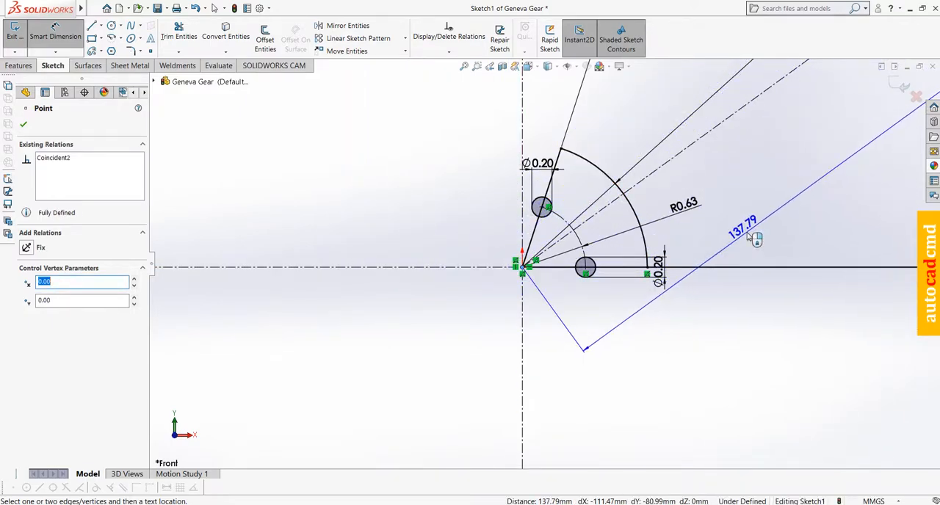
pyautogui.click(745, 234)
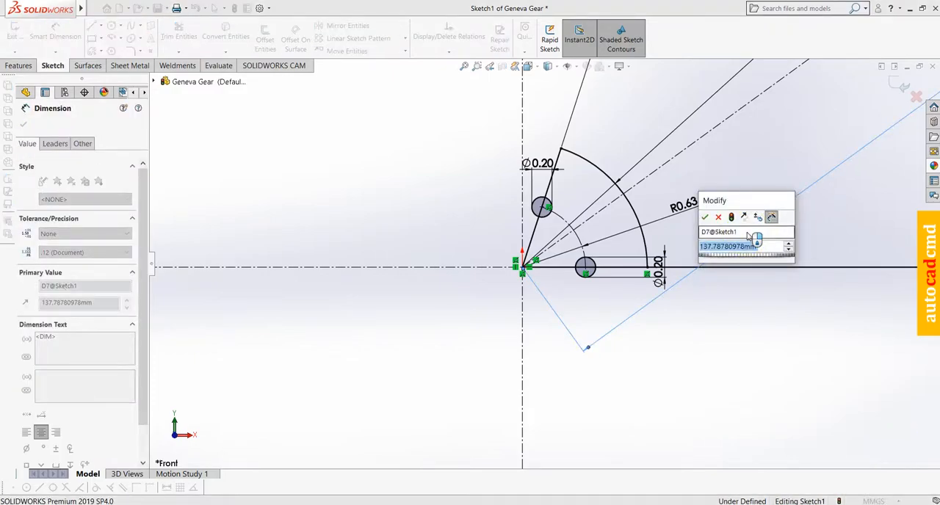
pyautogui.write('1.529')
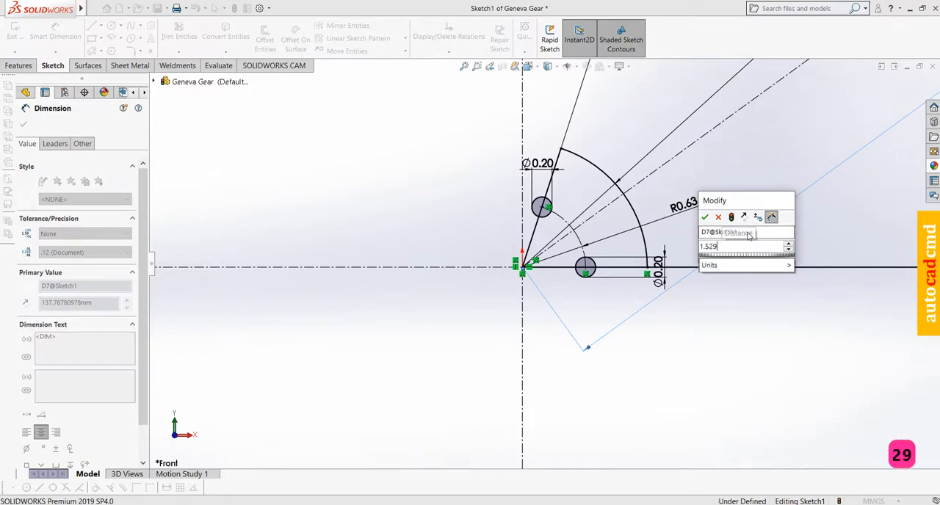
pyautogui.press('Return')
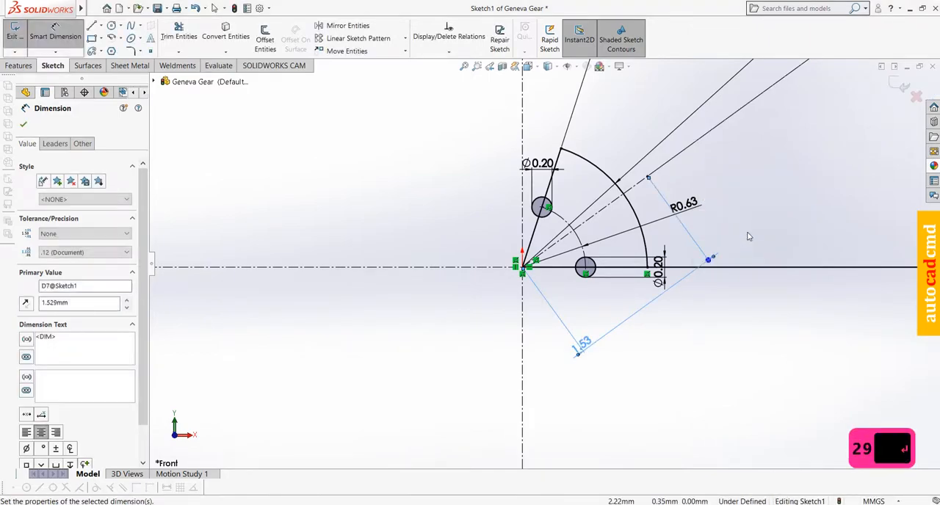
# Sketch an arc of about 0.69 mm radius centered on the inclined centerline's endpoint, with both ends on the outer arc
pyautogui.scroll(-4, 646, 195)
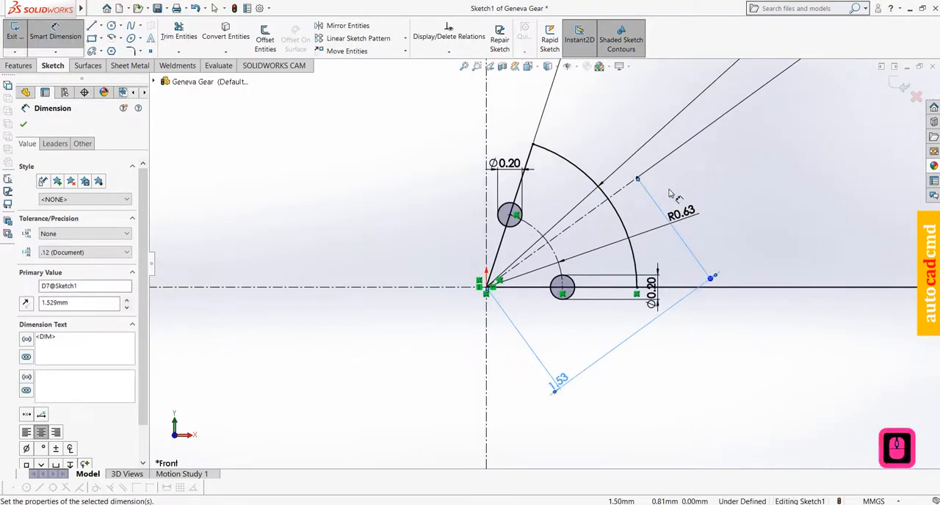
pyautogui.scroll(-1, 645, 199)
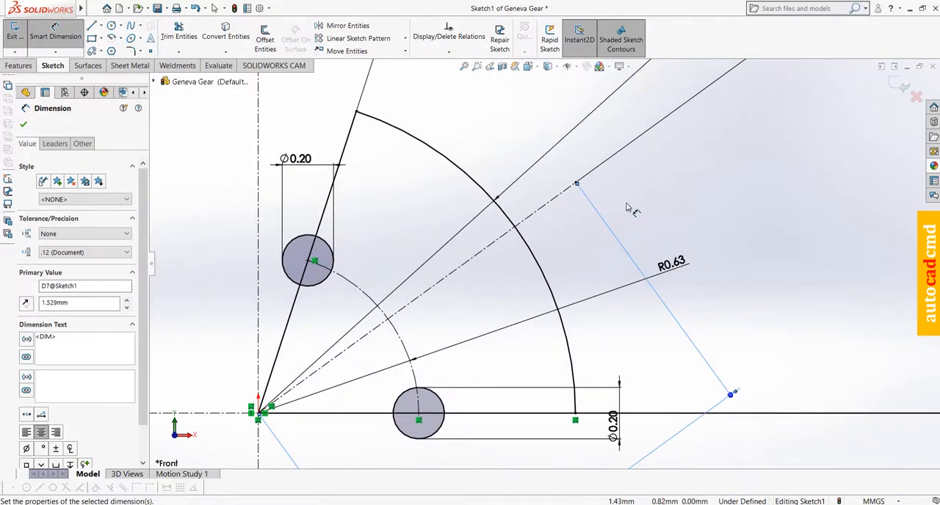
pyautogui.click(111, 37)
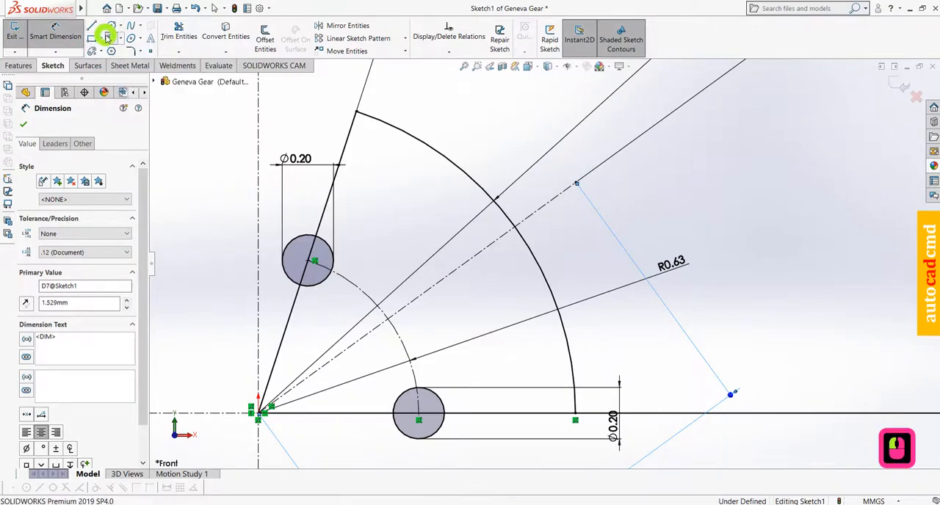
pyautogui.click(577, 184)
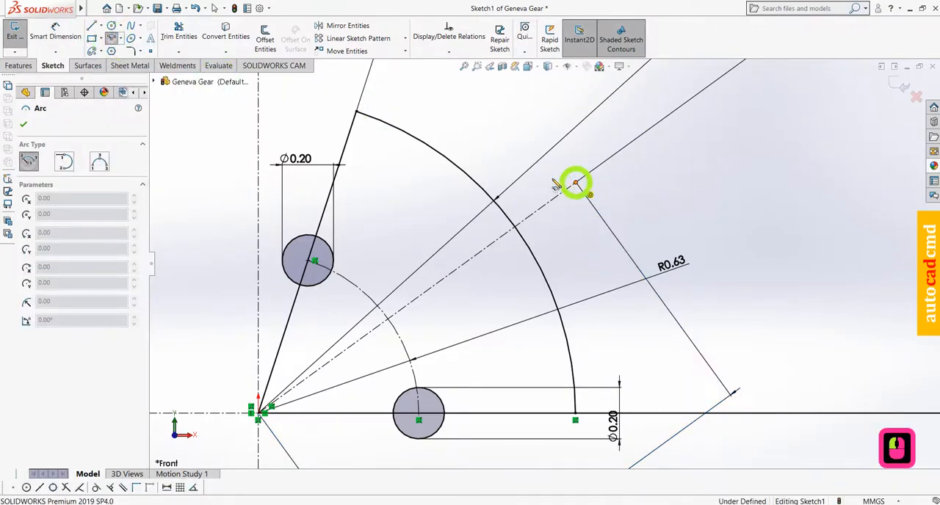
pyautogui.click(405, 133)
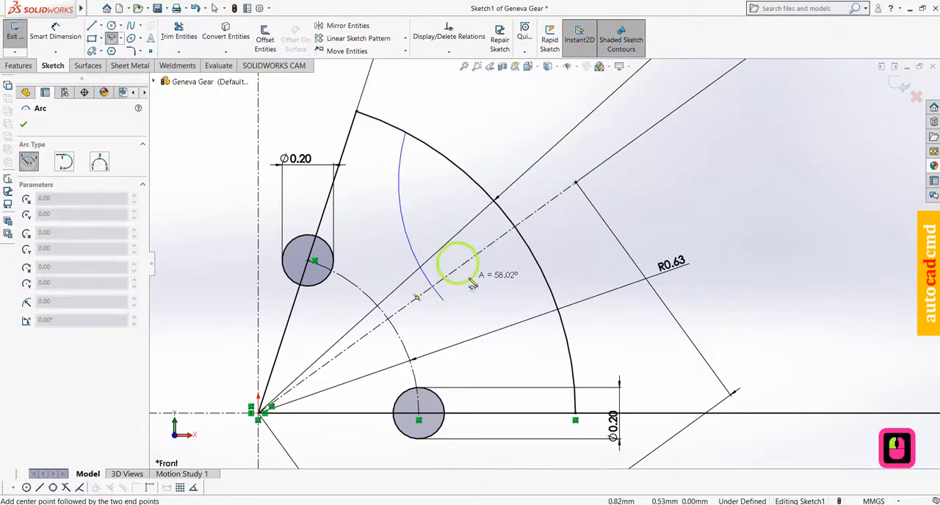
pyautogui.click(575, 361)
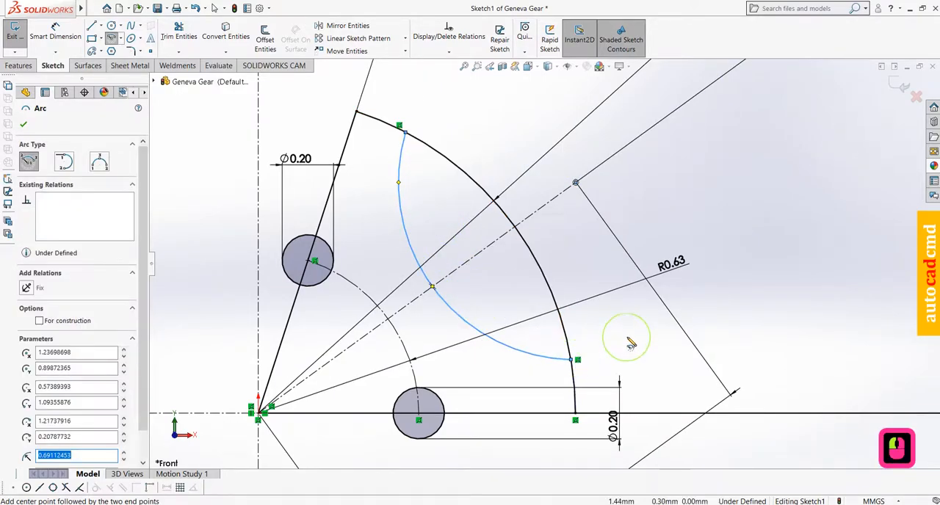
# Dimension the concave arc inside the sector with a radius of 0.63 mm
pyautogui.click(59, 38)
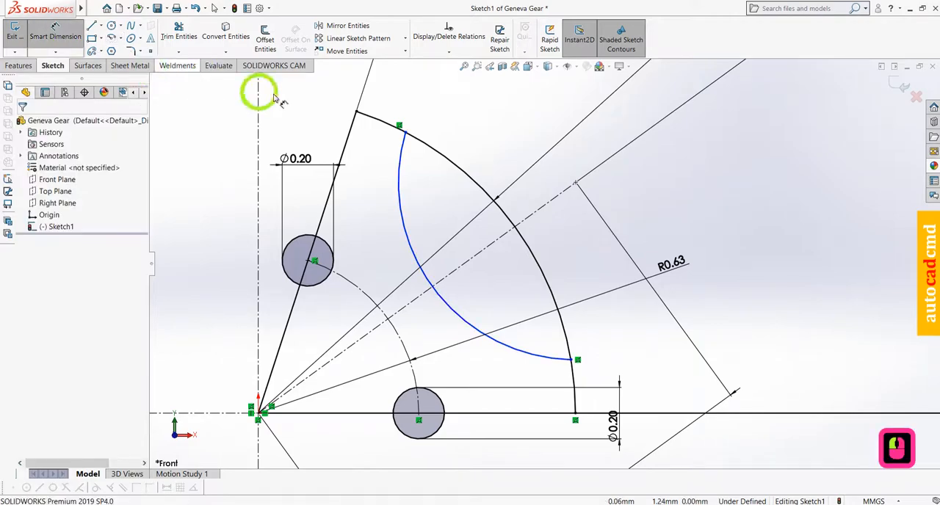
pyautogui.click(400, 213)
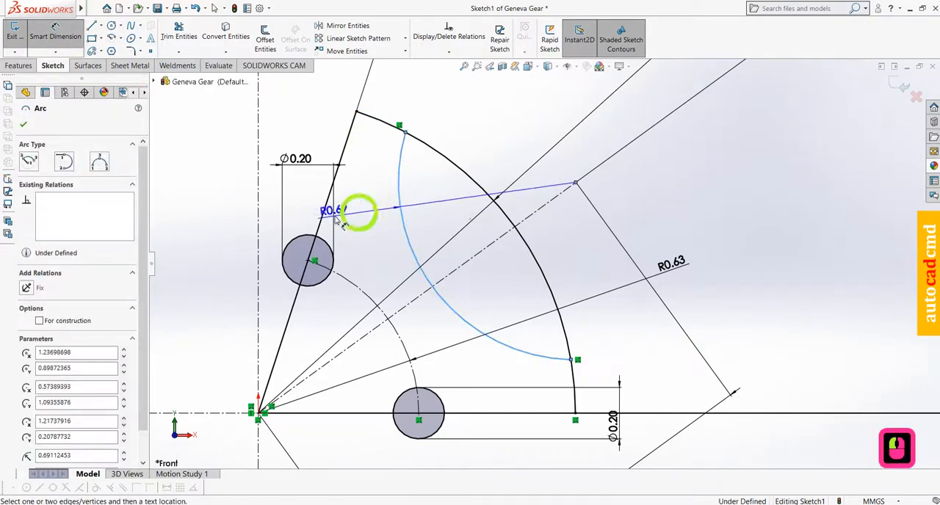
pyautogui.click(211, 230)
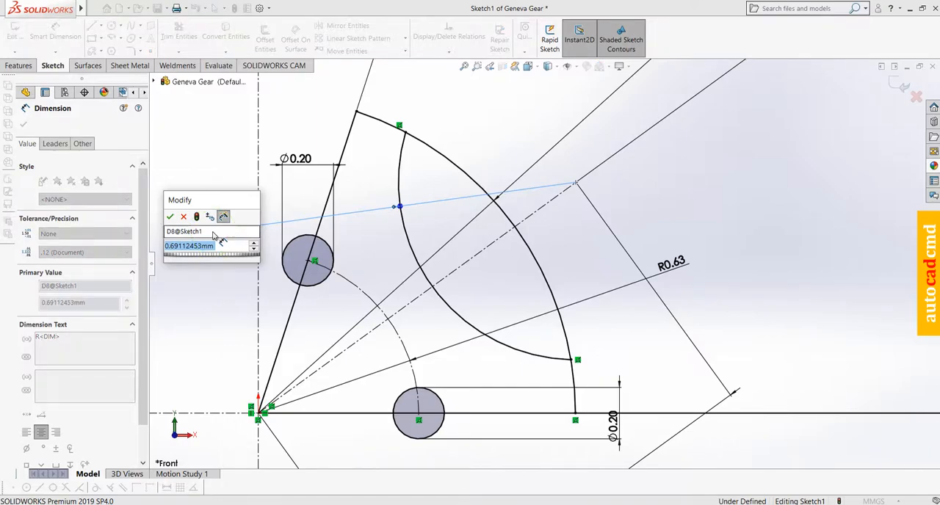
pyautogui.write('.63')
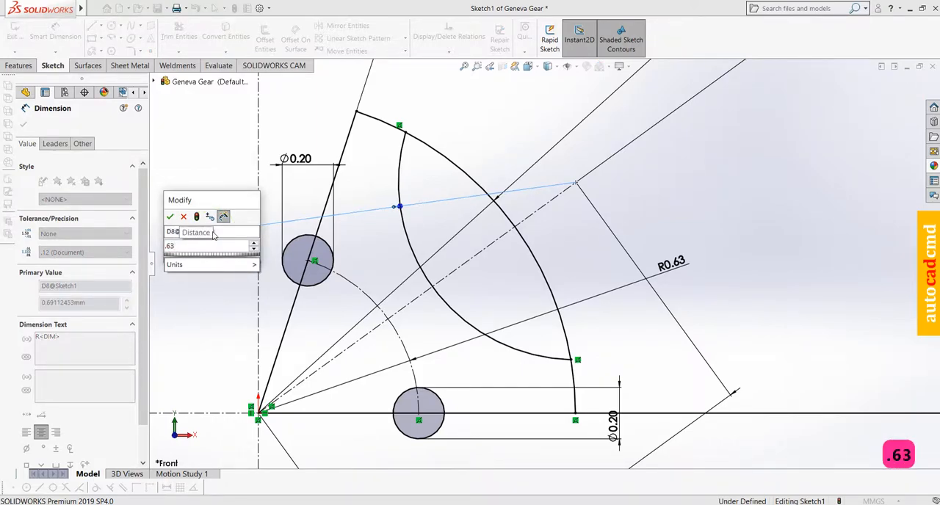
pyautogui.press('Return')
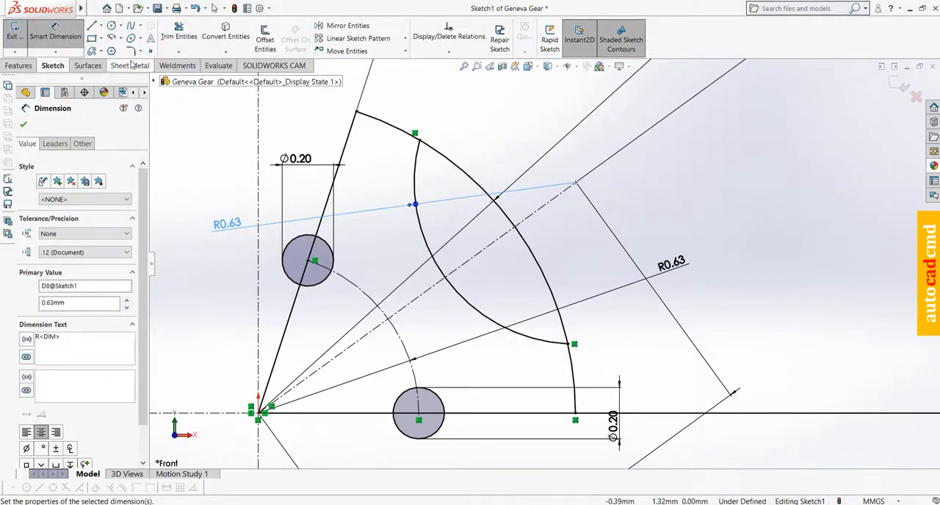
# Sketch a tangent line about 0.72 mm long from the upper circle past the outer arc, and a horizontal line from the lower circle's top to the outer arc
pyautogui.click(92, 26)
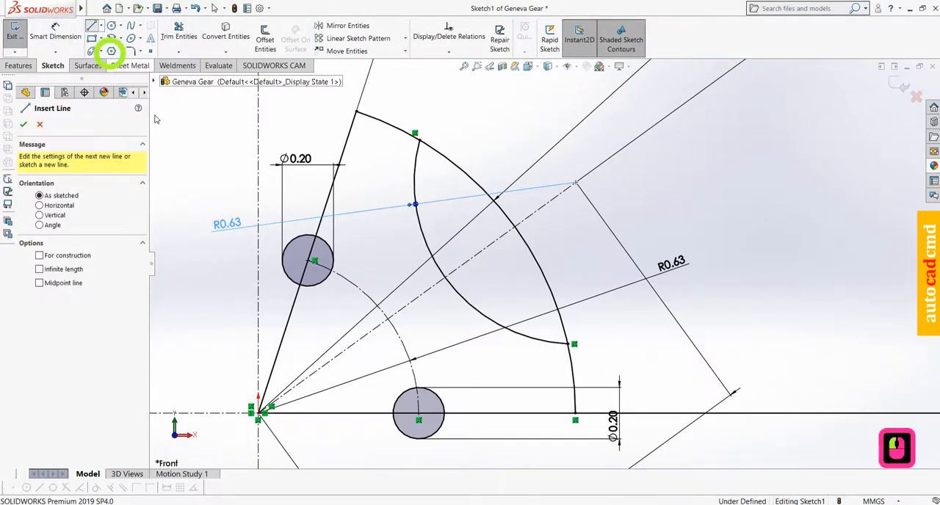
pyautogui.click(332, 261)
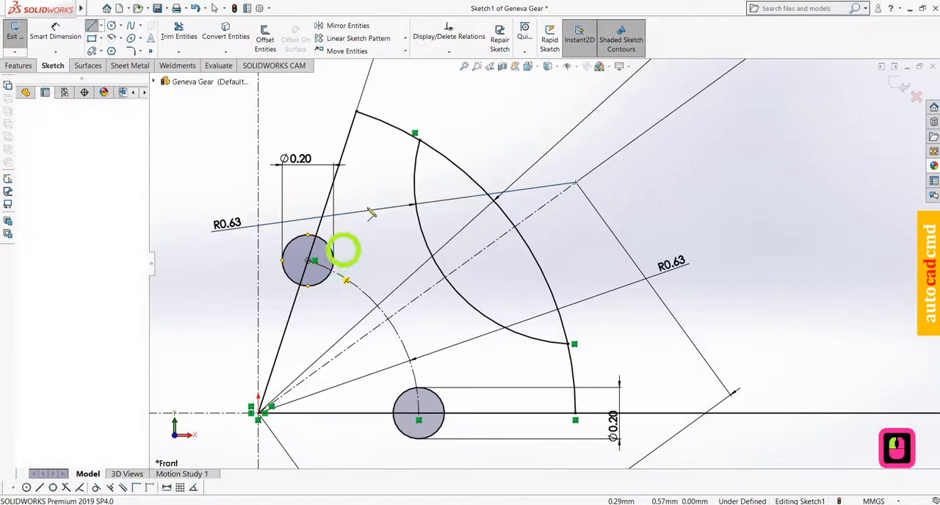
pyautogui.click(408, 102)
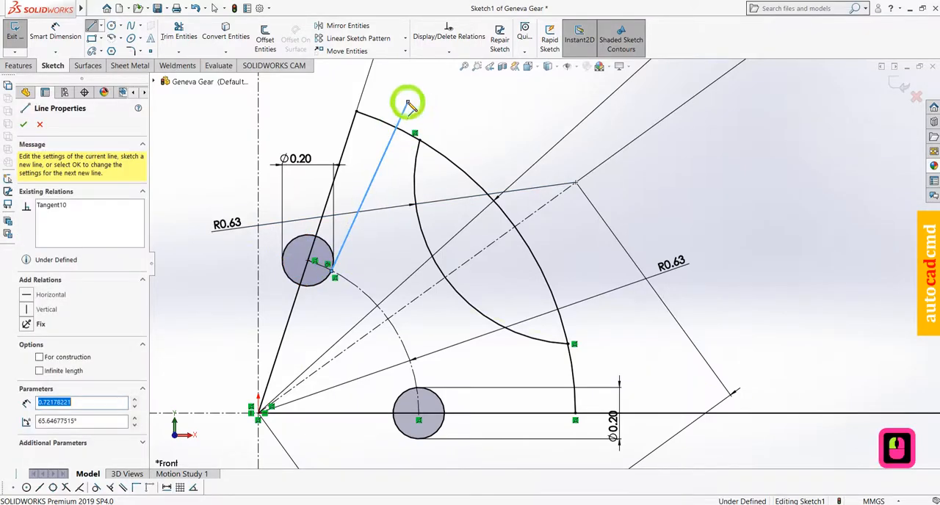
pyautogui.press('Escape')
pyautogui.press('l')
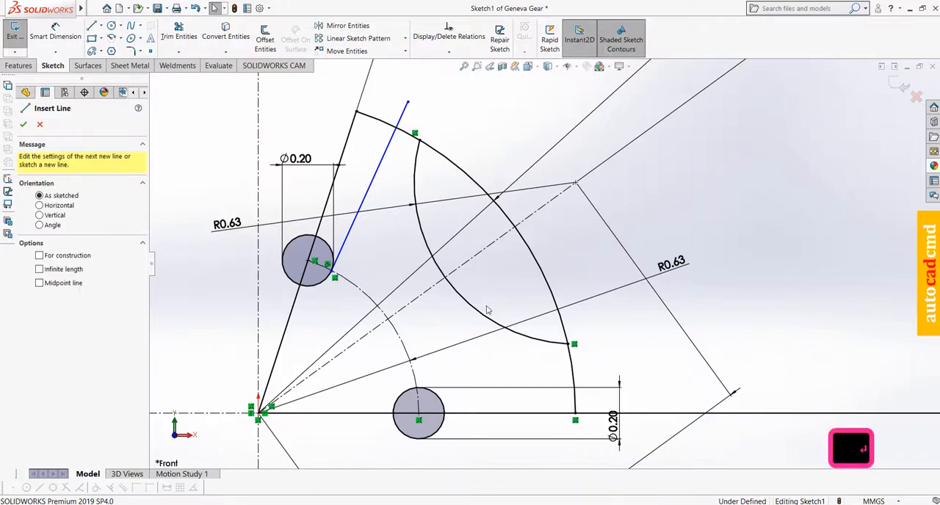
pyautogui.click(419, 388)
pyautogui.click(579, 387)
pyautogui.press('Escape')
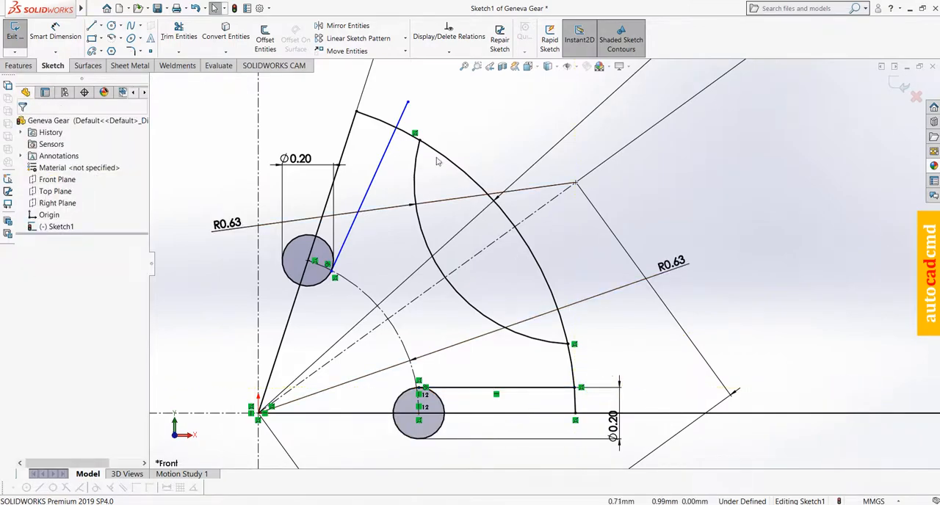
# Make the upper circle's tangent line parallel to the sector's inclined edge
pyautogui.click(382, 165)
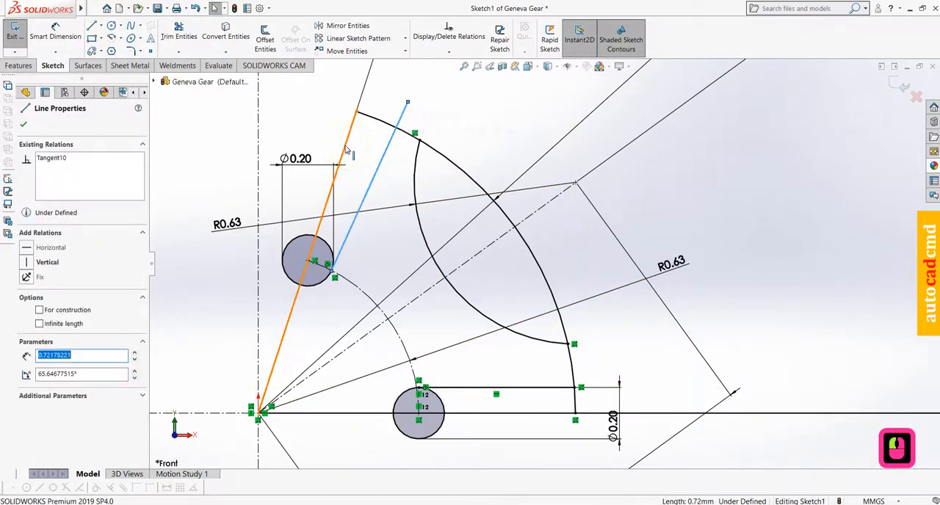
pyautogui.keyDown('ctrl'); pyautogui.click(345, 147); pyautogui.keyUp('ctrl')
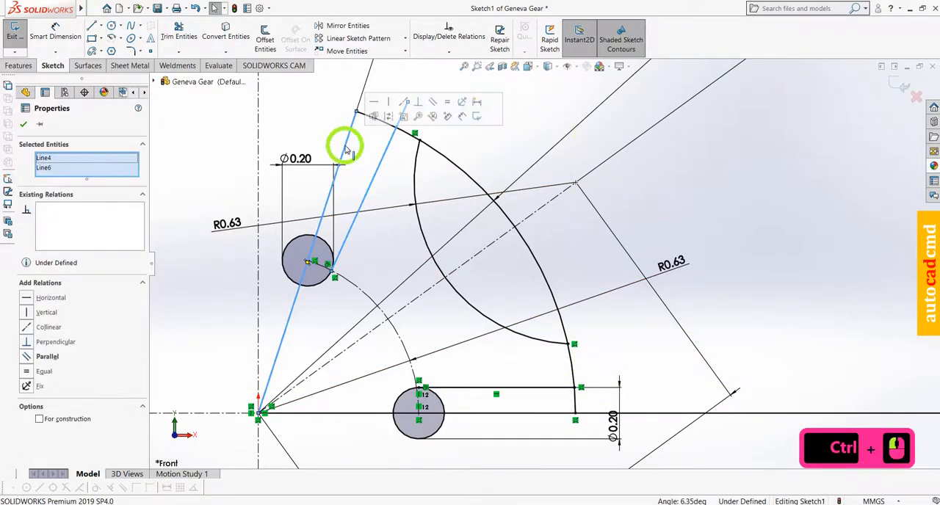
pyautogui.click(432, 103)
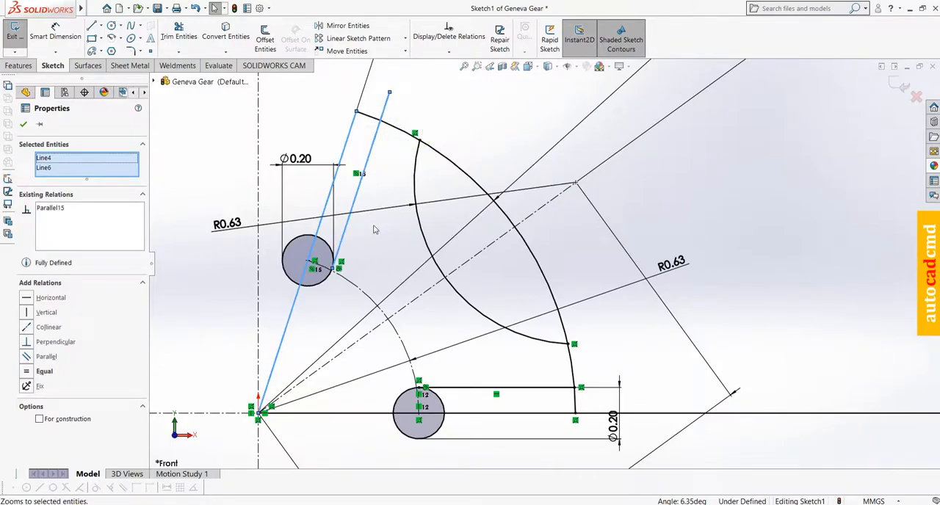
pyautogui.press('Escape')
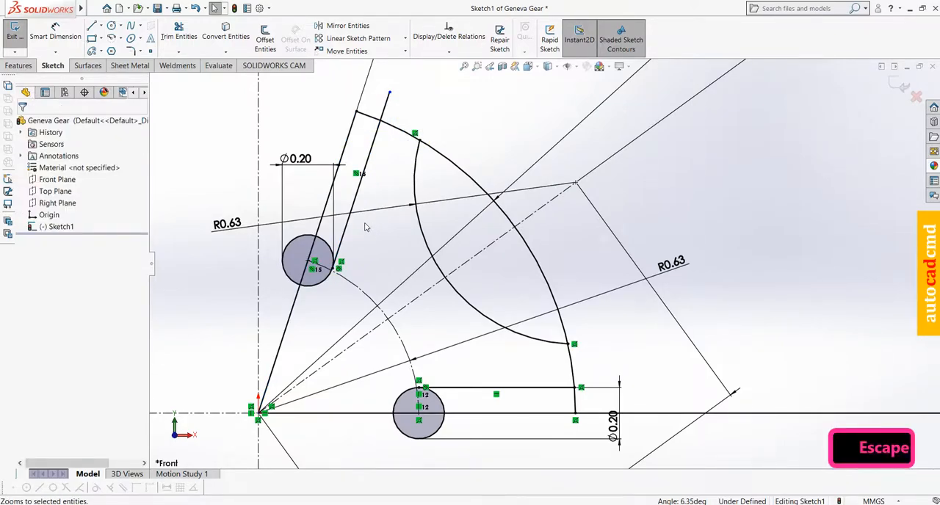
# Trim the upper slot's excess lines, outer arc end and circle segments, keeping the circle's lower arc between the inclined edge and the tangent line
pyautogui.click(176, 33)
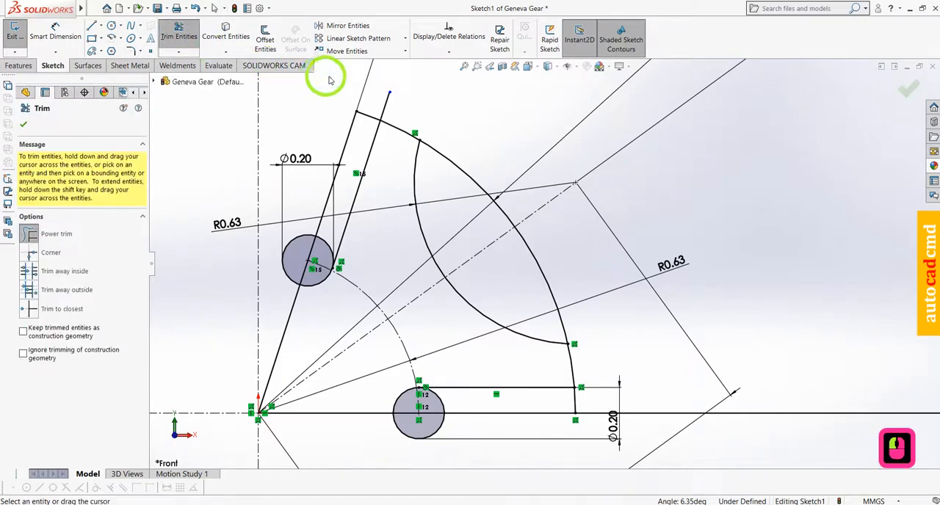
pyautogui.moveTo(399, 112)
pyautogui.mouseDown()
pyautogui.moveTo(373, 101)
pyautogui.moveTo(323, 234)
pyautogui.mouseUp()
pyautogui.click(324, 240)
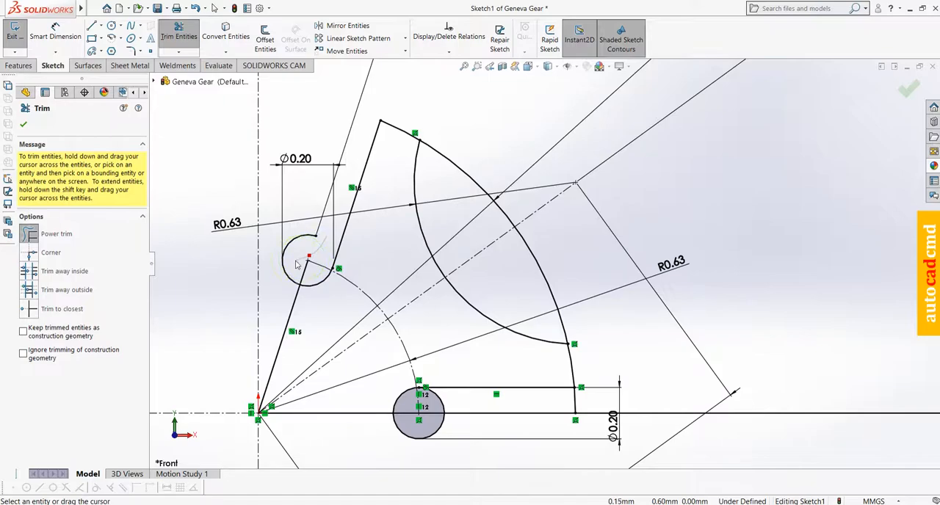
pyautogui.moveTo(283, 272); pyautogui.dragTo(293, 282)
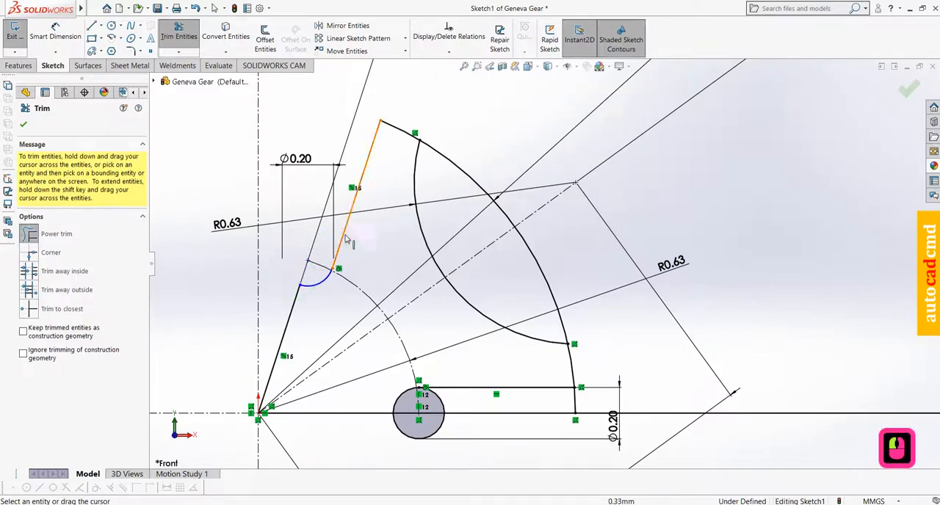
# Trim the outer arc between the concave arc's ends and below the lower slot line, and the lower circle's excess, keeping its upper-left quarter
pyautogui.scroll(1, 536, 268)
pyautogui.moveTo(459, 167); pyautogui.dragTo(470, 211)
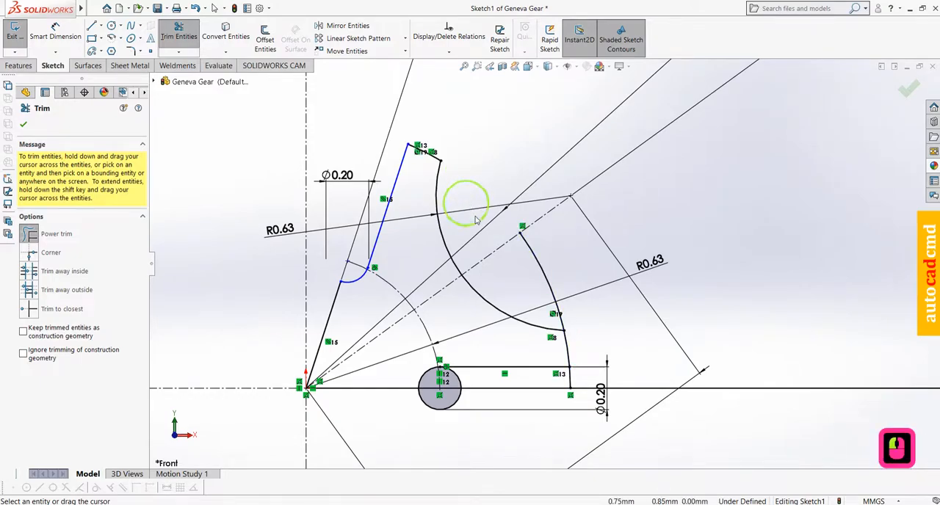
pyautogui.moveTo(522, 283); pyautogui.dragTo(552, 278)
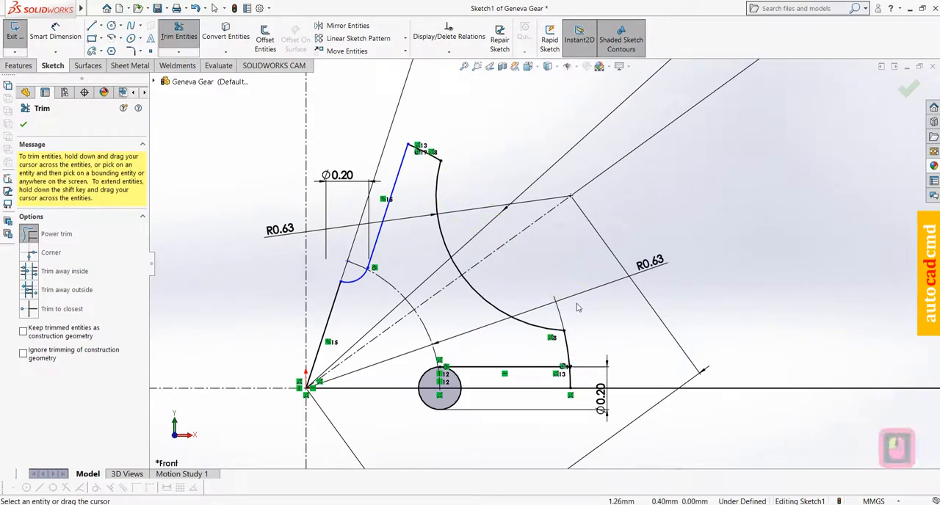
pyautogui.moveTo(577, 378); pyautogui.dragTo(559, 382)
pyautogui.moveTo(476, 387)
pyautogui.mouseDown()
pyautogui.moveTo(444, 381)
pyautogui.moveTo(427, 413)
pyautogui.mouseUp()
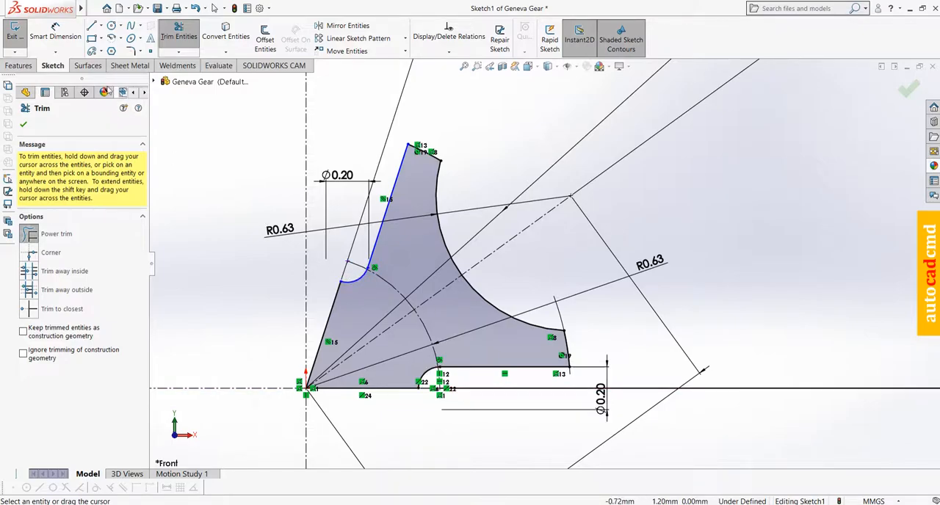
# Dimension the horizontal distance between the vertical centerline and the center point of the upper slot's arc
pyautogui.click(55, 33)
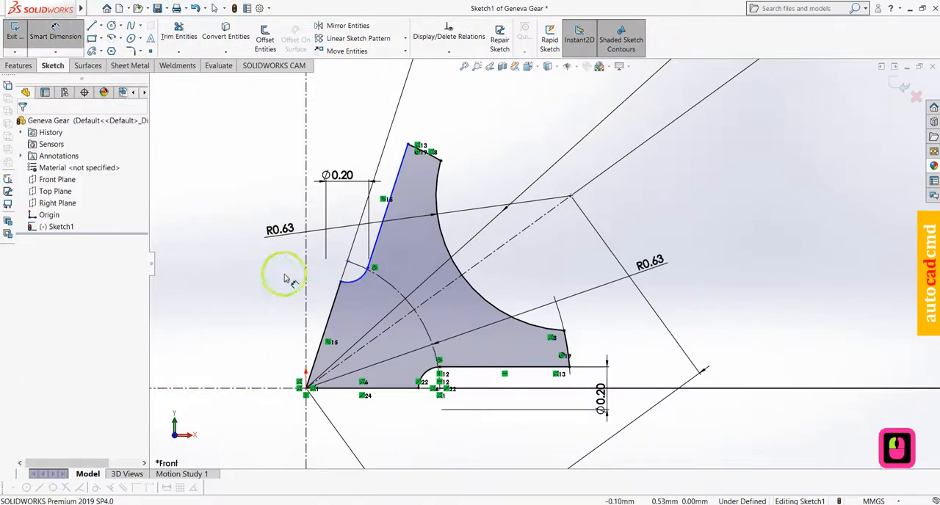
pyautogui.click(325, 268)
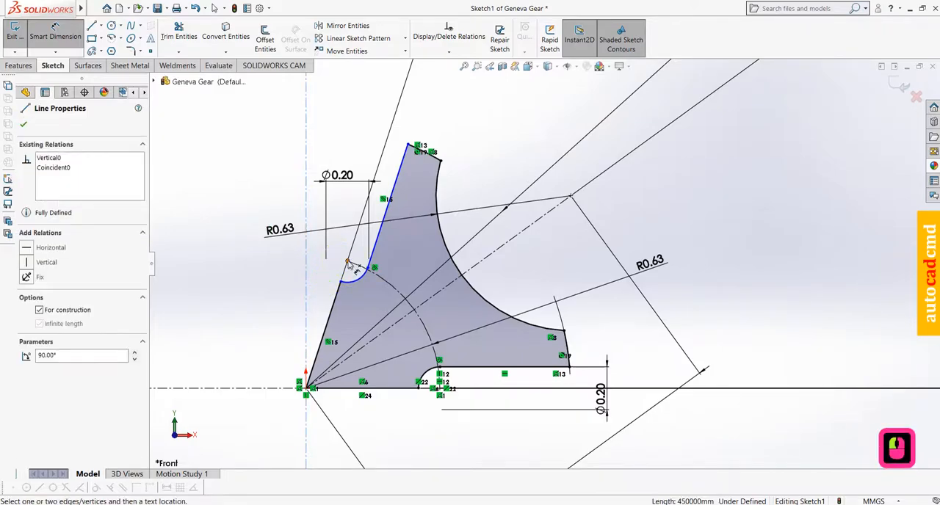
pyautogui.click(346, 262)
pyautogui.click(277, 262)
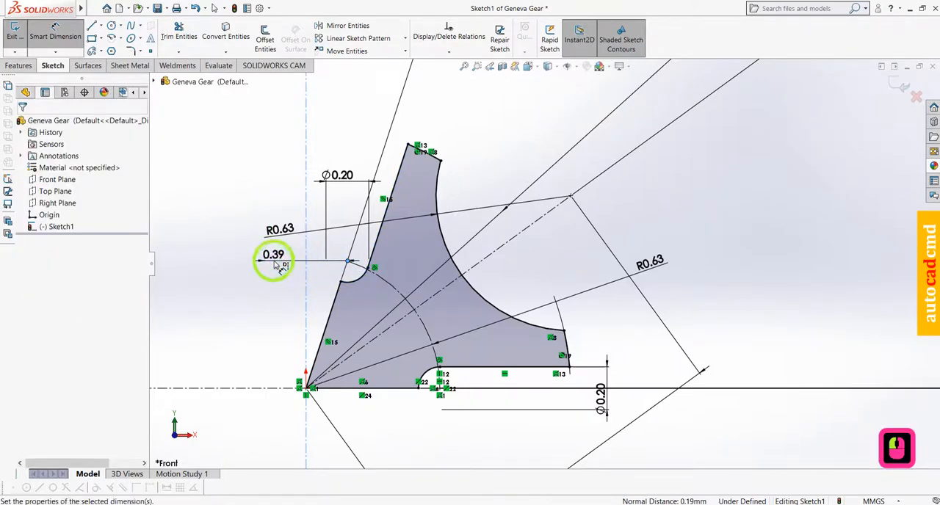
pyautogui.click(232, 247)
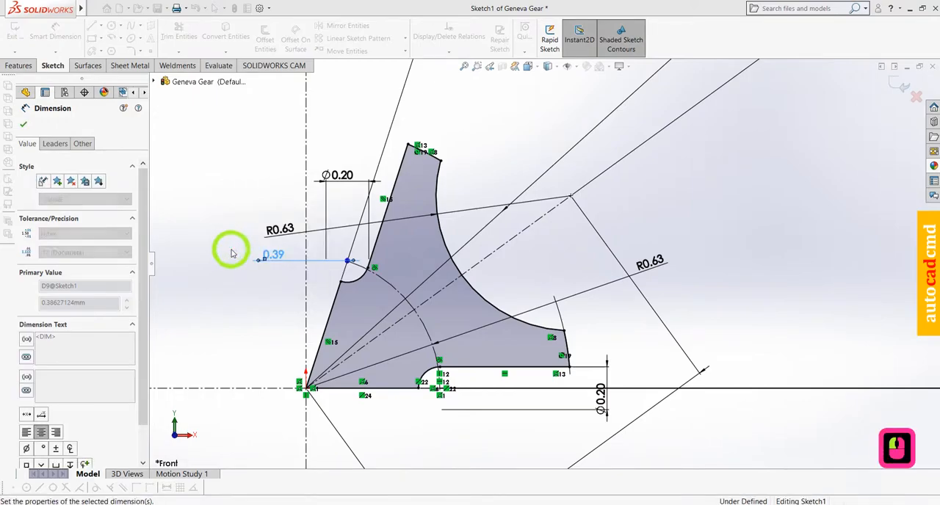
pyautogui.scroll(3, 524, 239)
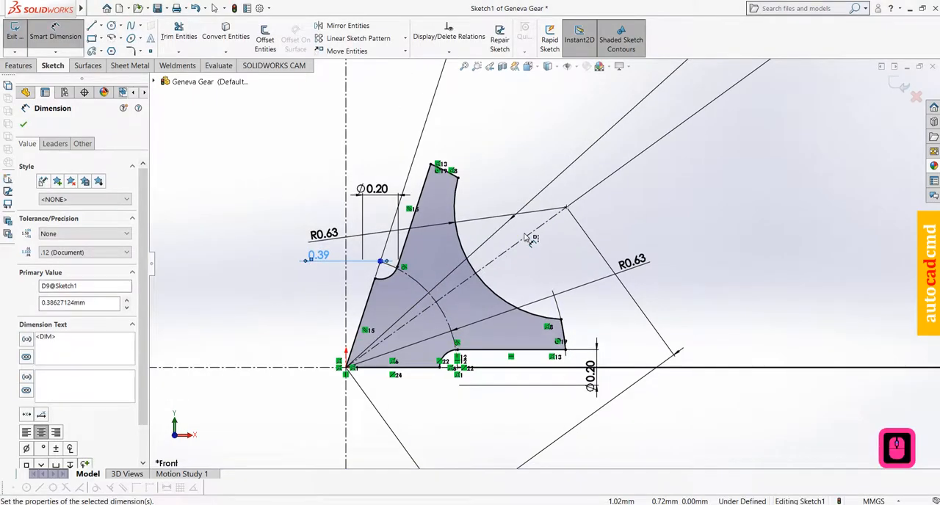
pyautogui.scroll(-3, 422, 345)
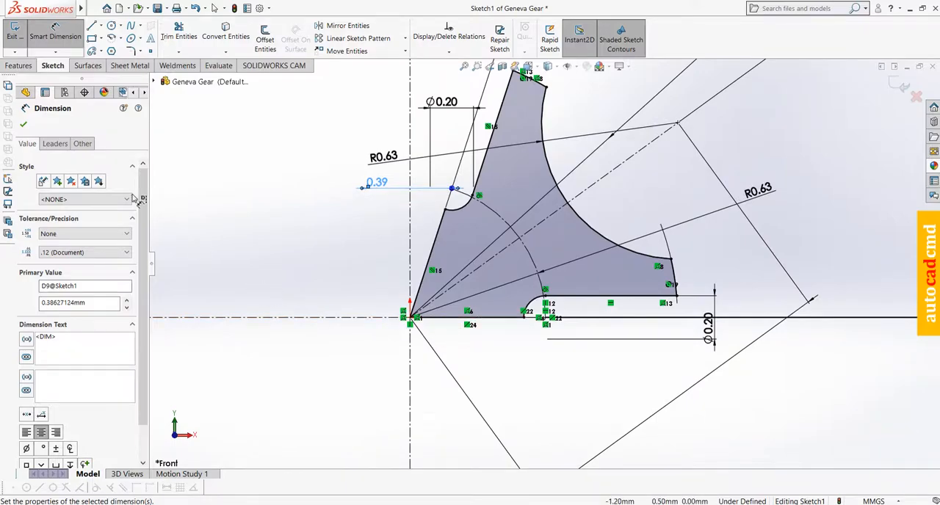
pyautogui.click(22, 126)
# Extrude the closed sector region as a blind boss with a depth of 0.25 mm
pyautogui.click(14, 66)
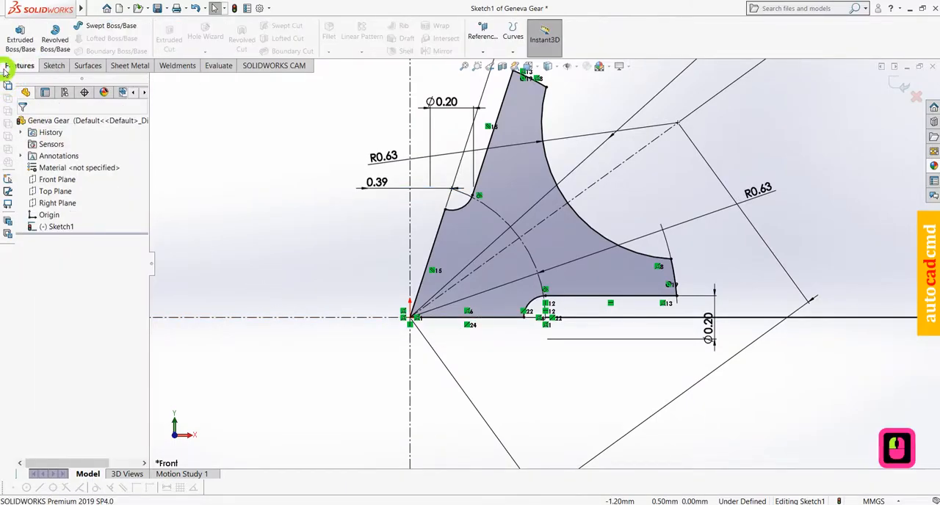
pyautogui.click(20, 42)
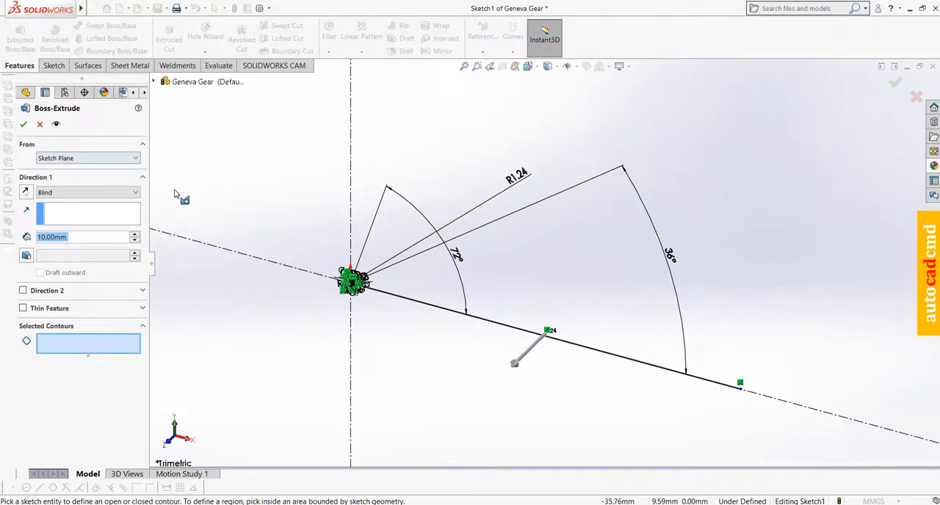
pyautogui.scroll(-12, 357, 297)
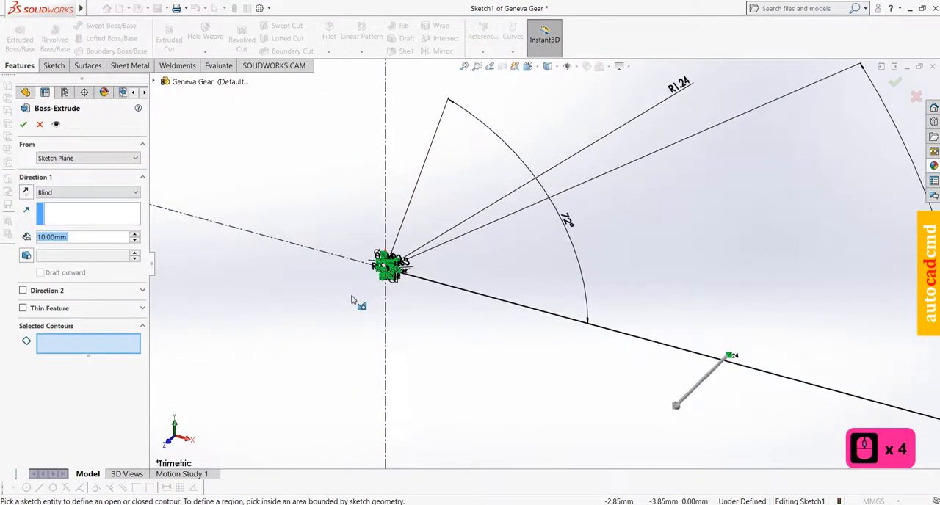
pyautogui.scroll(-11, 374, 256)
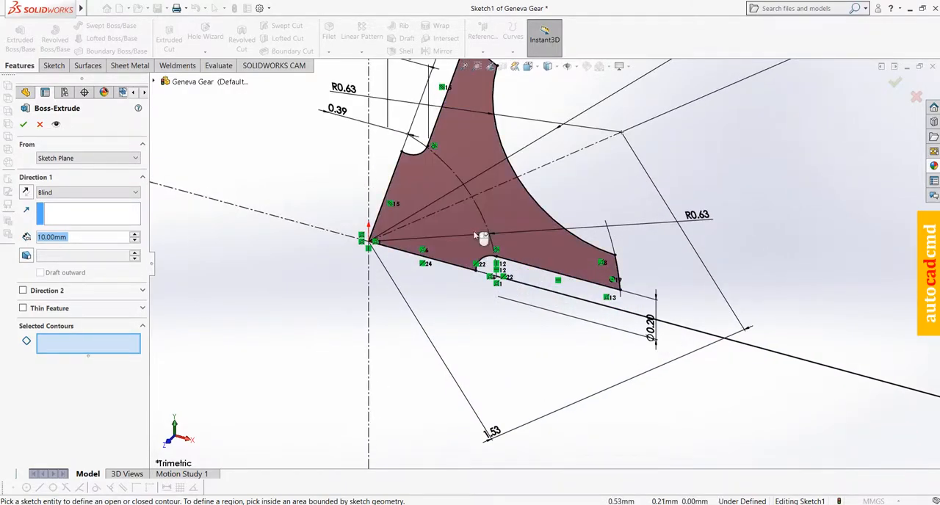
pyautogui.click(501, 226)
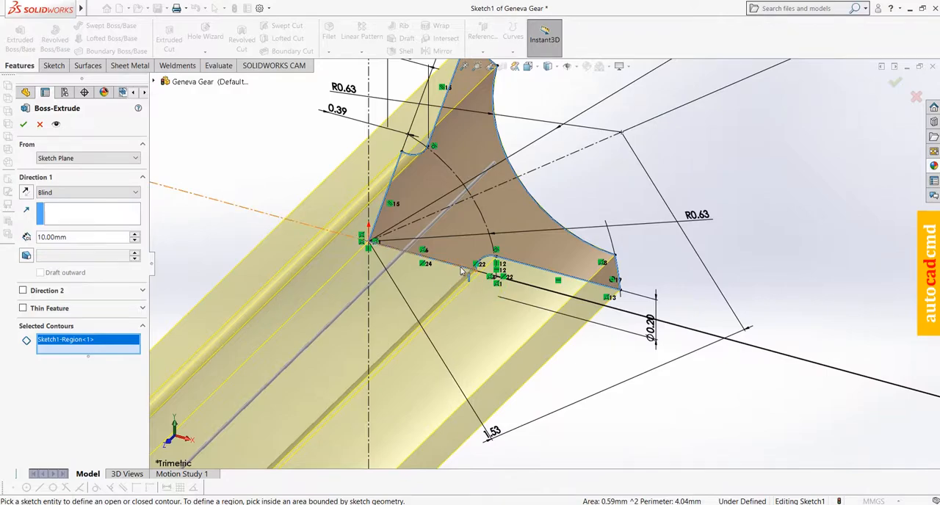
pyautogui.scroll(7, 468, 297)
pyautogui.click(83, 235)
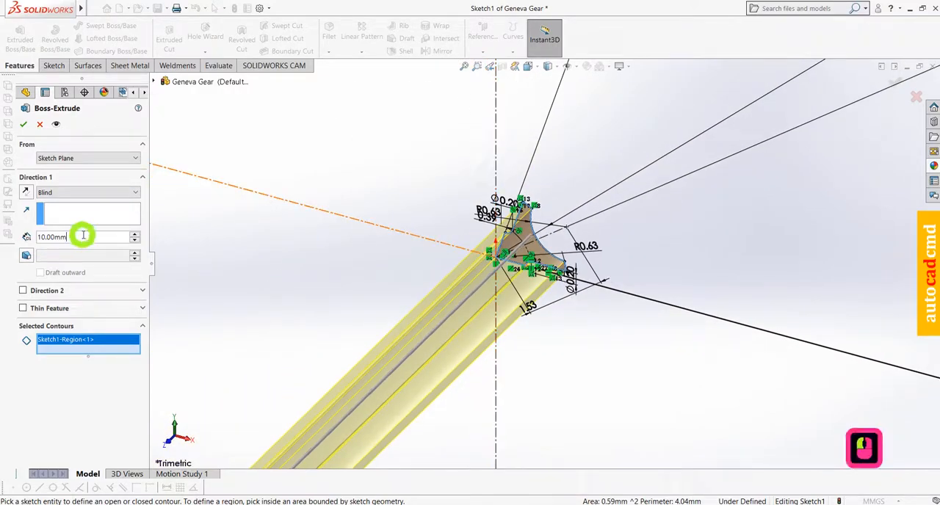
pyautogui.tripleClick(83, 235)
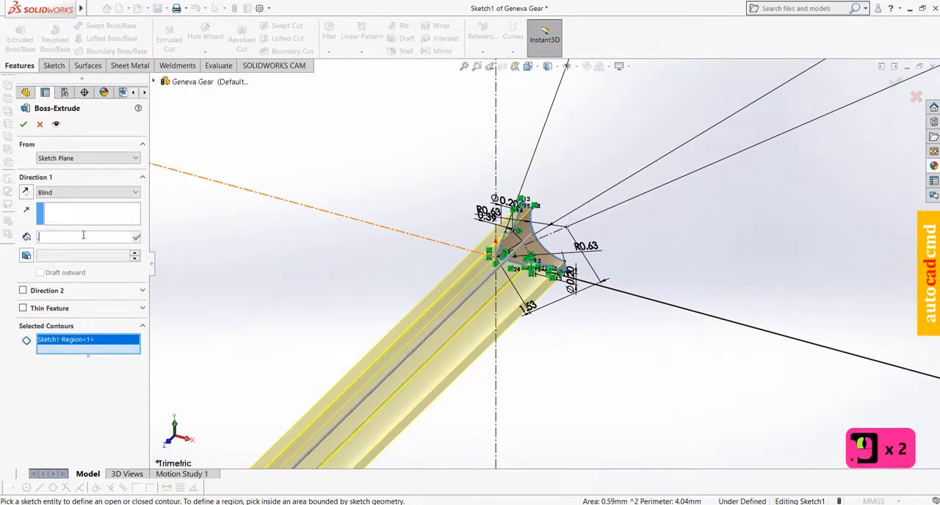
pyautogui.write('.25')
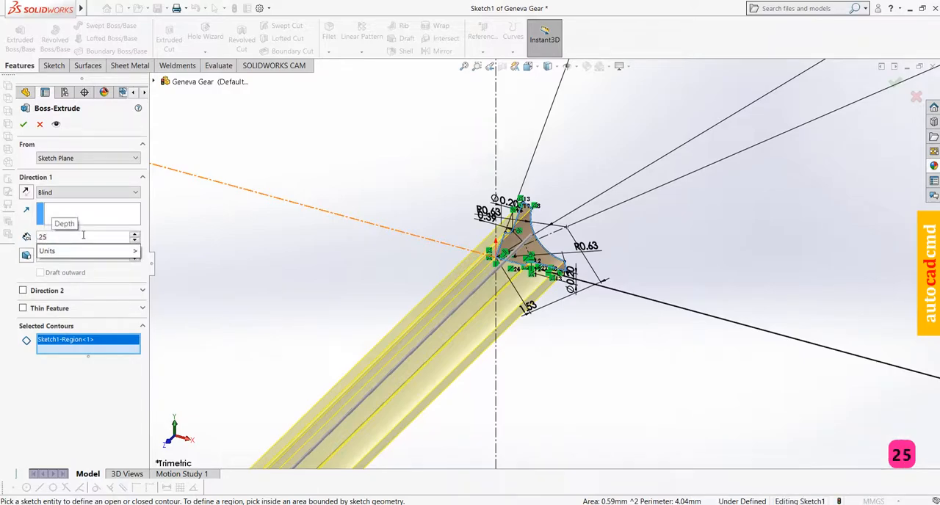
pyautogui.press('Return')
pyautogui.scroll(3, 548, 260)
pyautogui.scroll(-9, 549, 259)
pyautogui.scroll(-1, 547, 258)
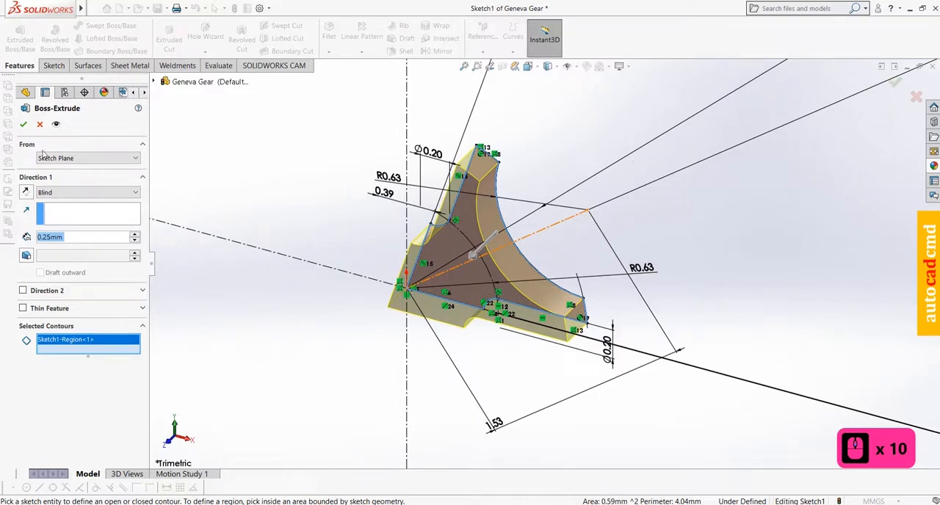
pyautogui.click(23, 124)
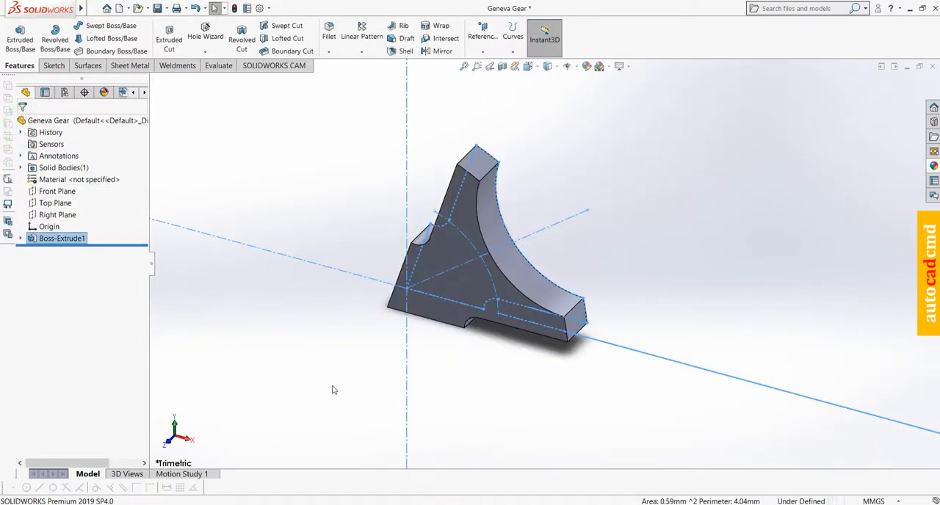
# Circular-pattern the extruded sector around its apex edge with 5 equally spaced instances over 360°
pyautogui.moveTo(452, 371); pyautogui.dragTo(437, 213, button='middle')
pyautogui.scroll(3, 422, 264)
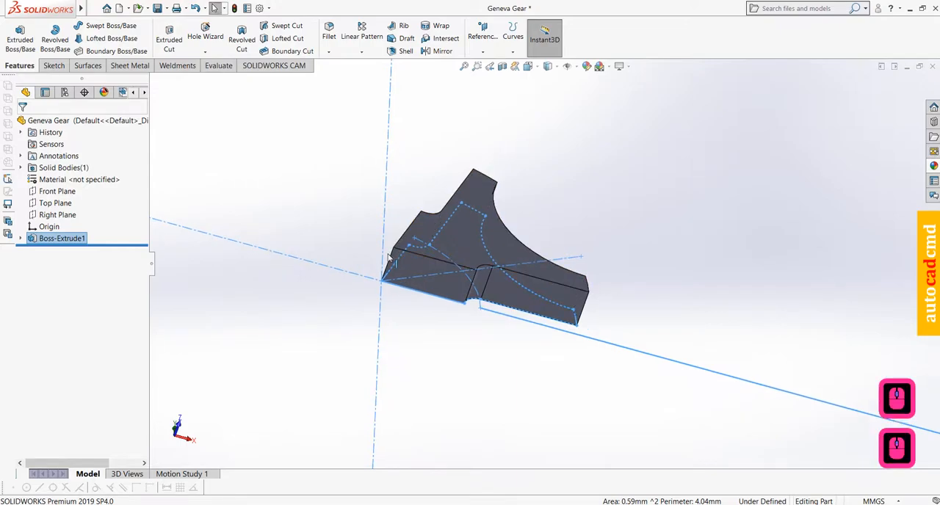
pyautogui.scroll(-7, 422, 265)
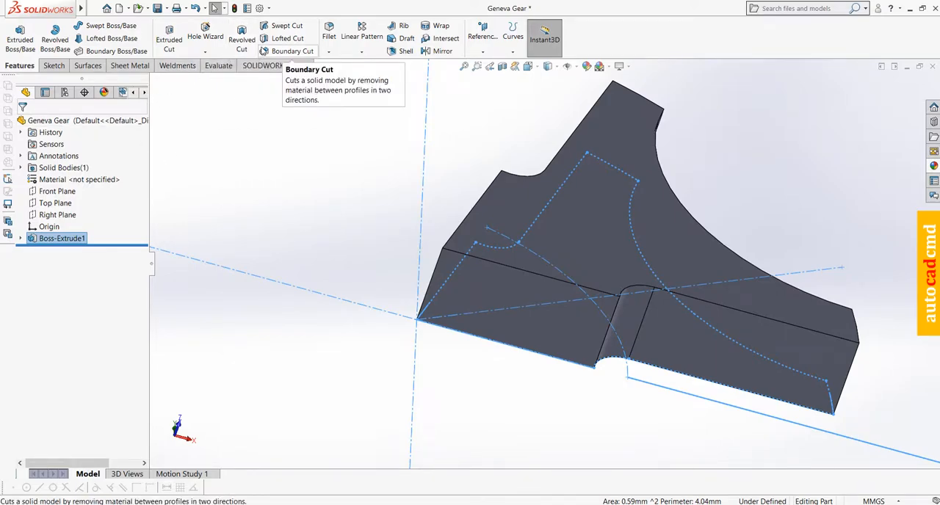
pyautogui.click(362, 51)
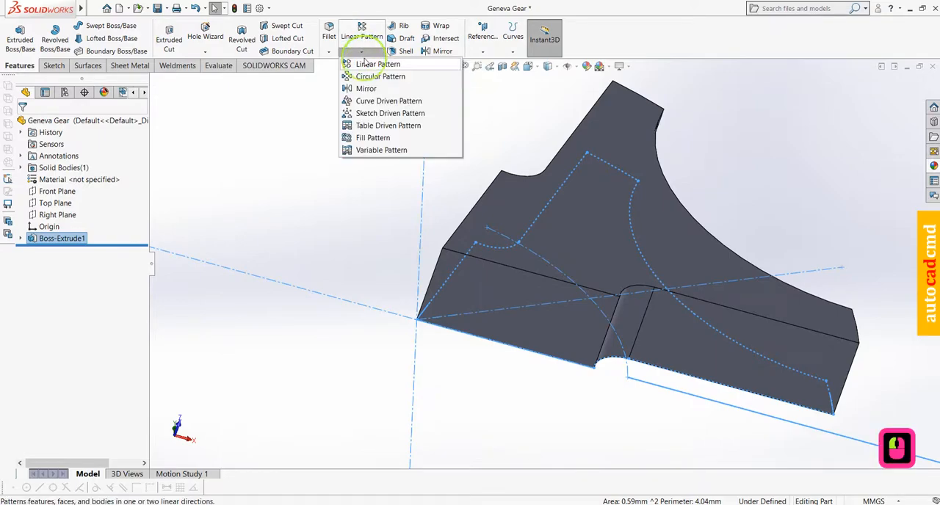
pyautogui.click(369, 76)
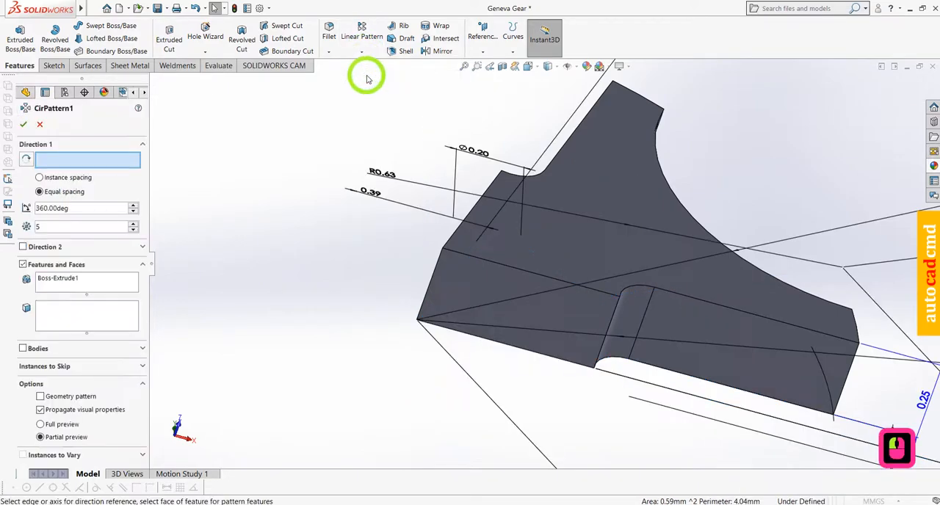
pyautogui.click(432, 276)
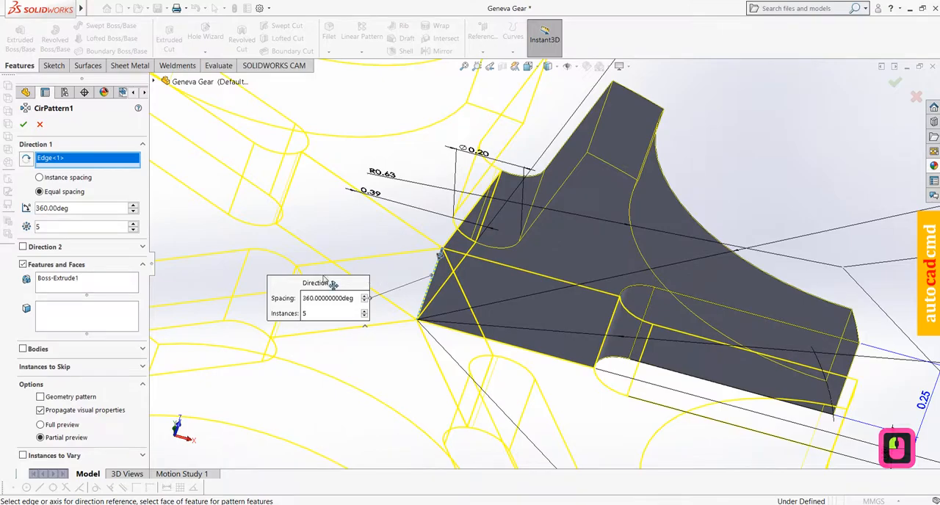
pyautogui.scroll(4, 380, 276)
pyautogui.moveTo(380, 277); pyautogui.dragTo(349, 378, button='middle')
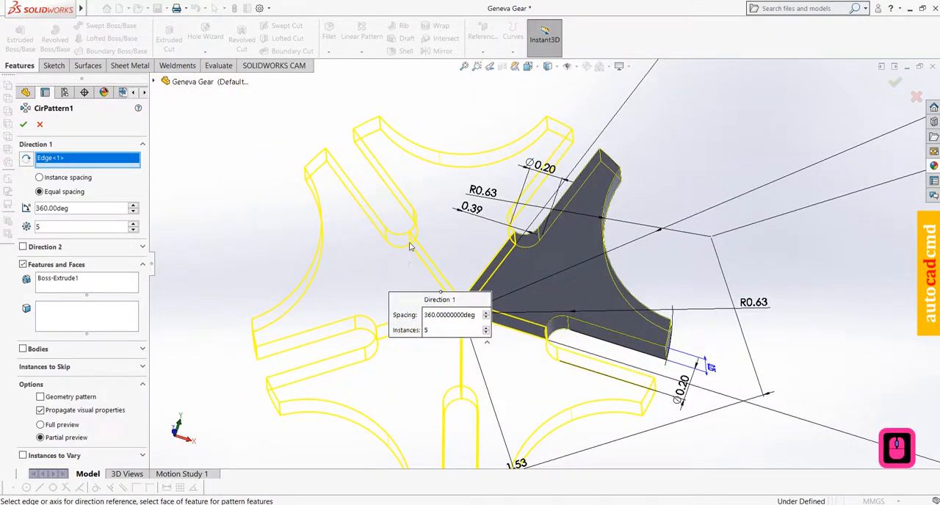
pyautogui.scroll(4, 425, 209)
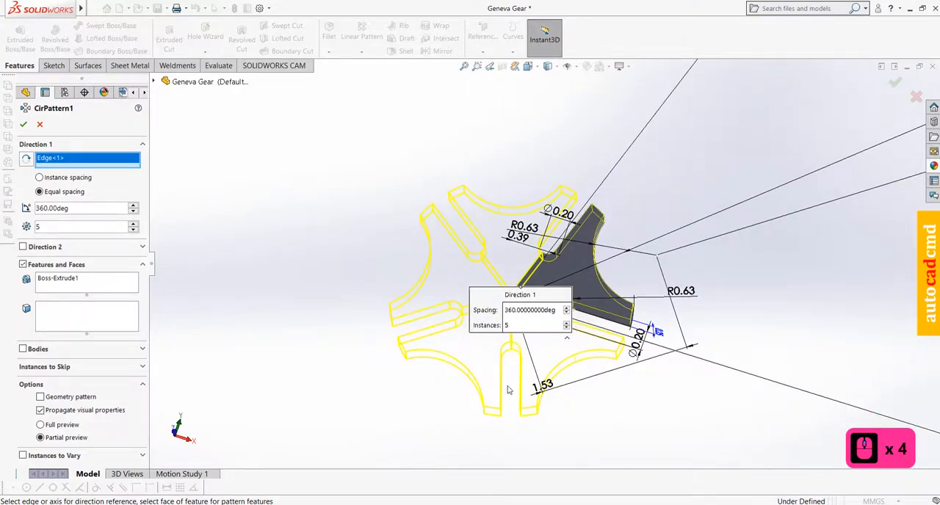
pyautogui.scroll(-2, 585, 410)
pyautogui.click(24, 124)
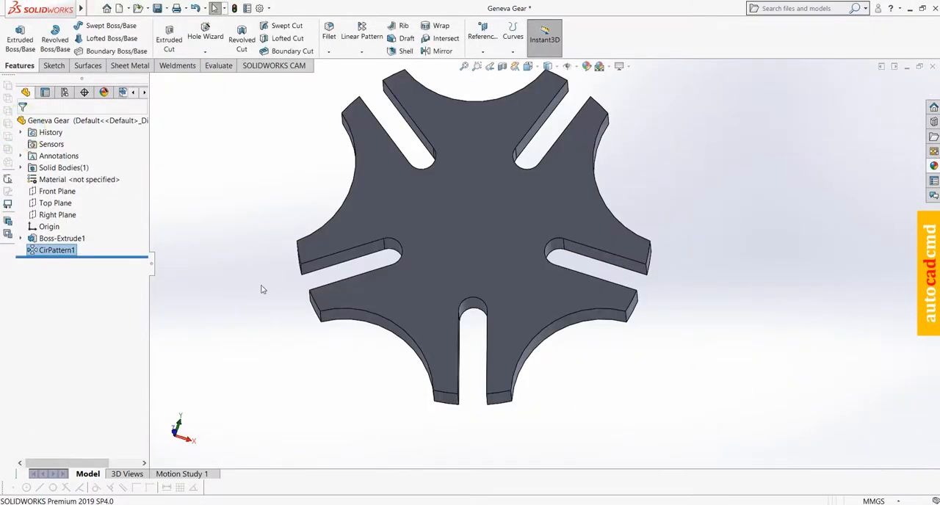
# Start a sketch on the gear's flat face and draw a circle of about 0.28 mm radius centered on the origin
pyautogui.click(480, 235)
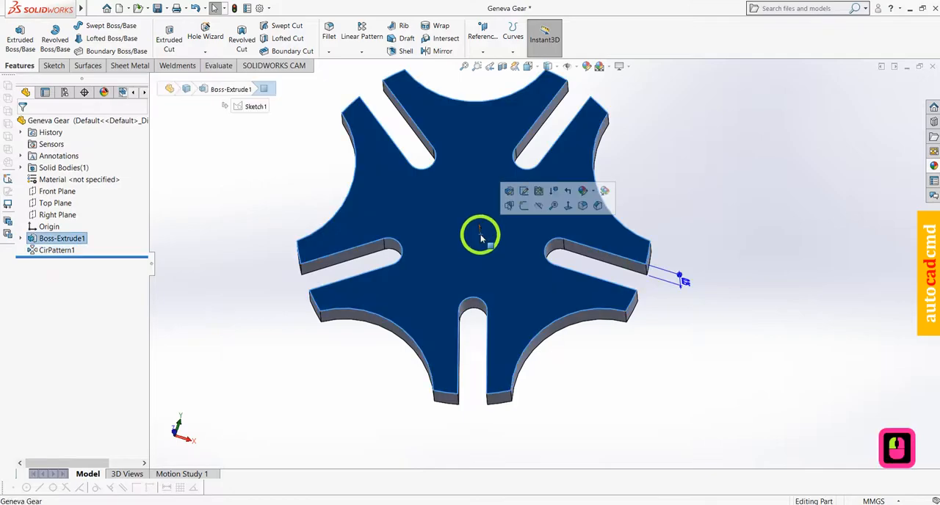
pyautogui.click(524, 206)
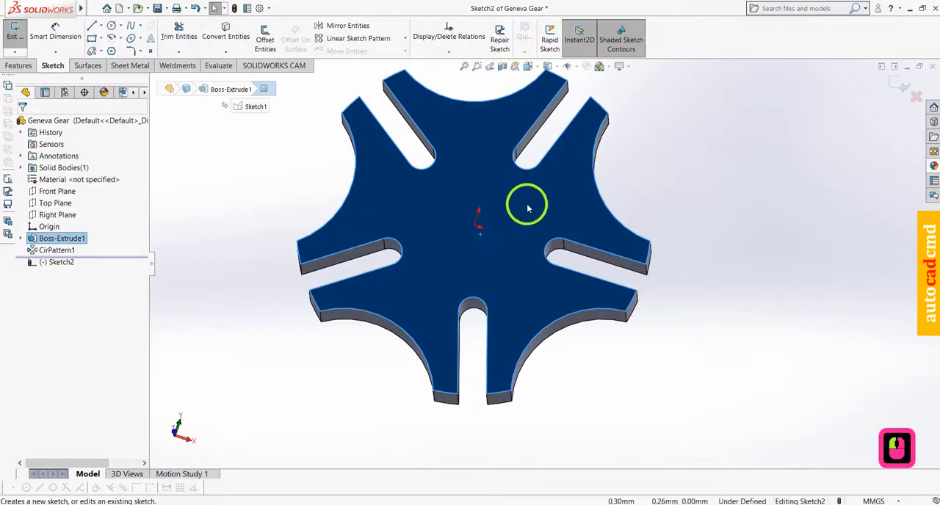
pyautogui.click(111, 27)
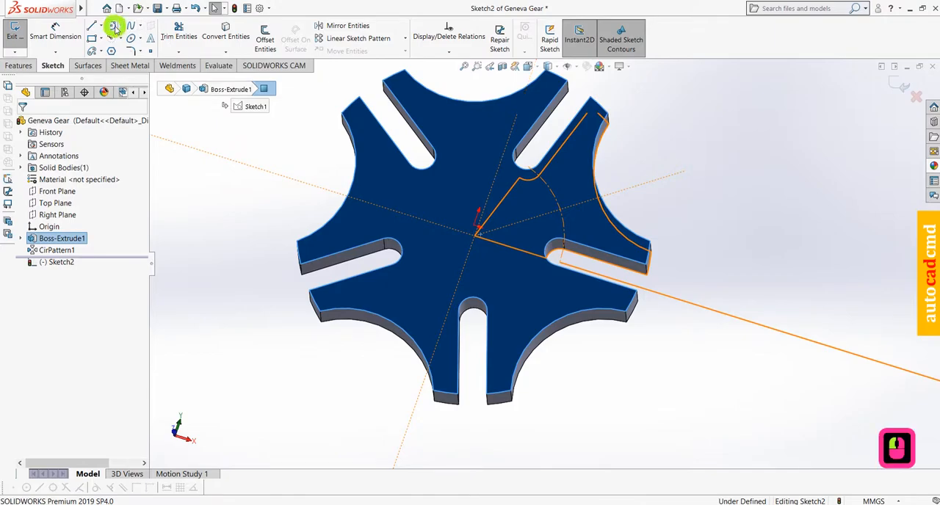
pyautogui.moveTo(475, 233)
pyautogui.mouseDown()
pyautogui.moveTo(465, 258)
pyautogui.moveTo(482, 256)
pyautogui.moveTo(478, 268)
pyautogui.mouseUp()
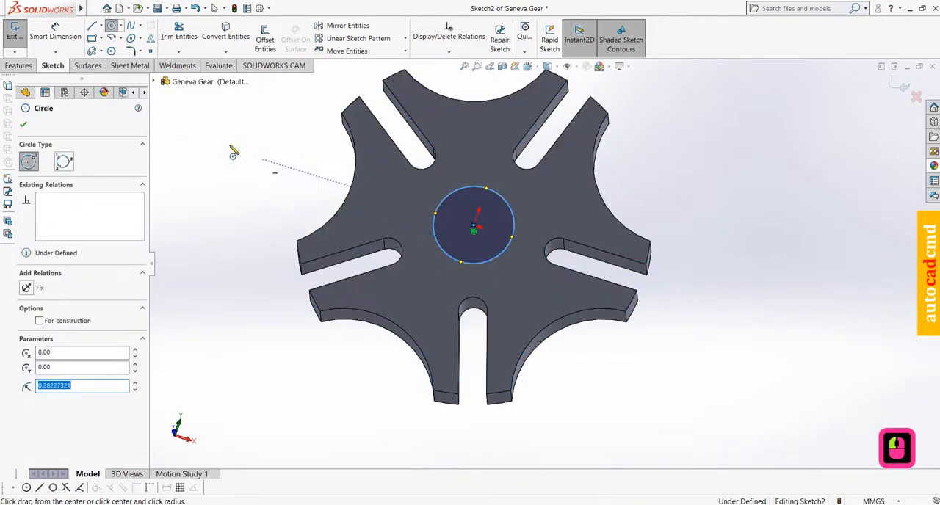
# Dimension the central circle with a diameter of 0.5 mm
pyautogui.click(57, 34)
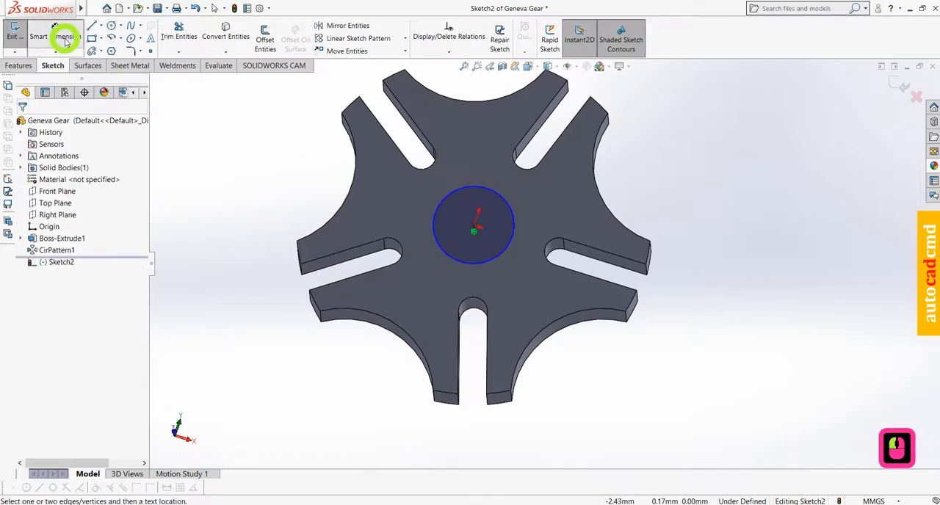
pyautogui.click(492, 195)
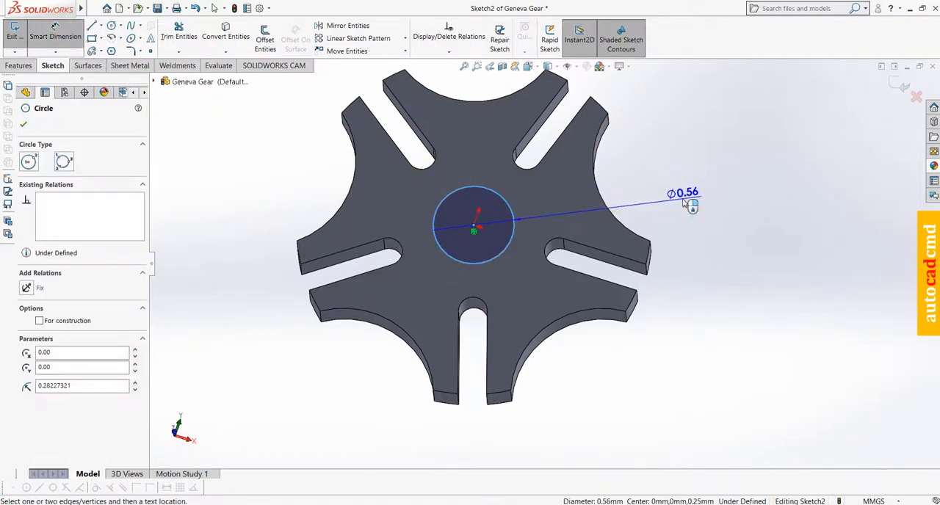
pyautogui.click(682, 199)
pyautogui.press('BackSpace')
pyautogui.write('.5')
pyautogui.press('Return')
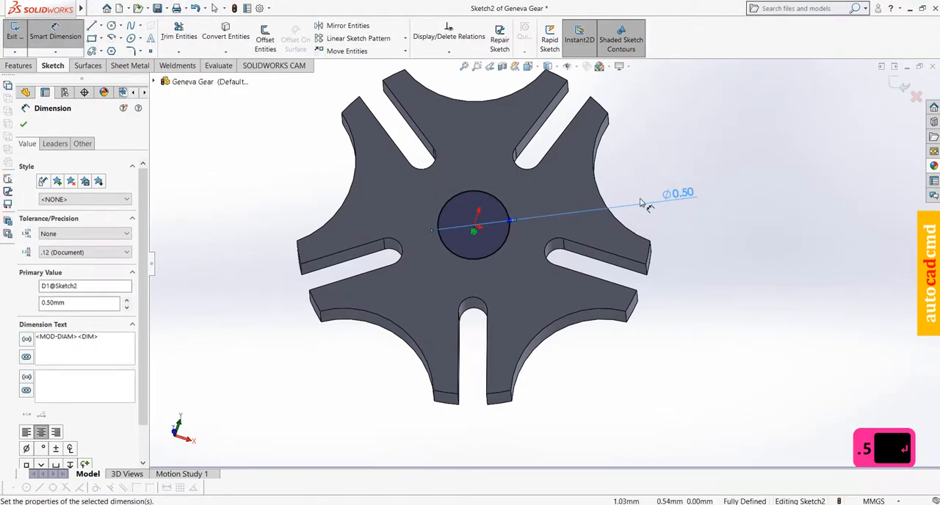
# Extrude the 0.5 mm circle as a blind boss with a depth of 0.3 mm to form the hub
pyautogui.click(29, 66)
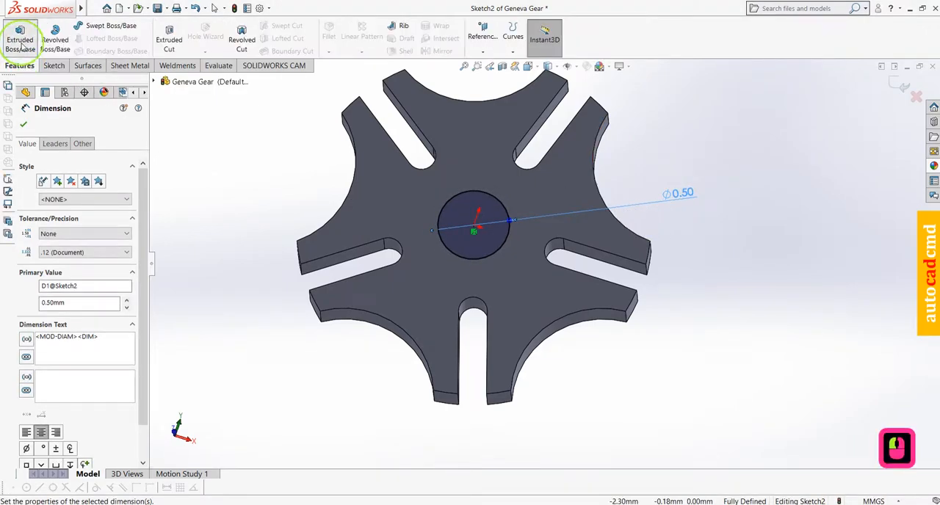
pyautogui.click(21, 41)
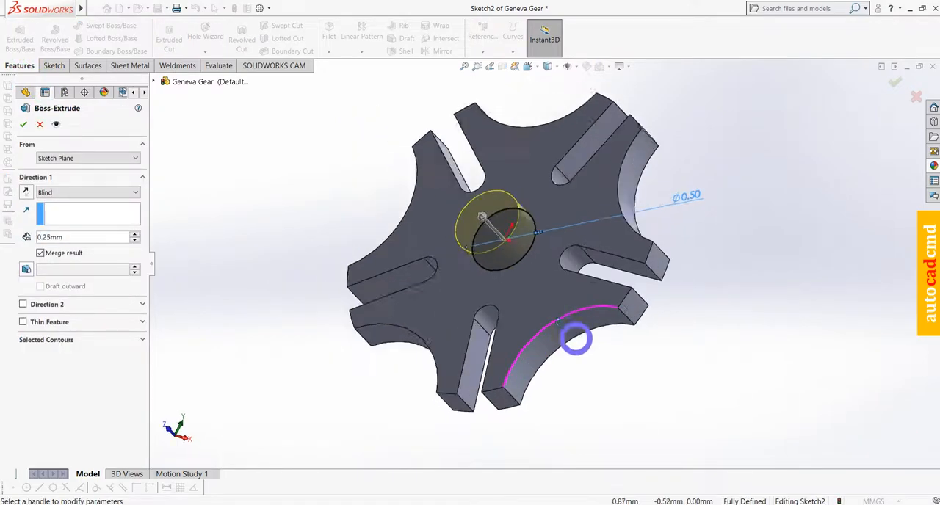
pyautogui.moveTo(575, 339); pyautogui.dragTo(545, 304, button='middle')
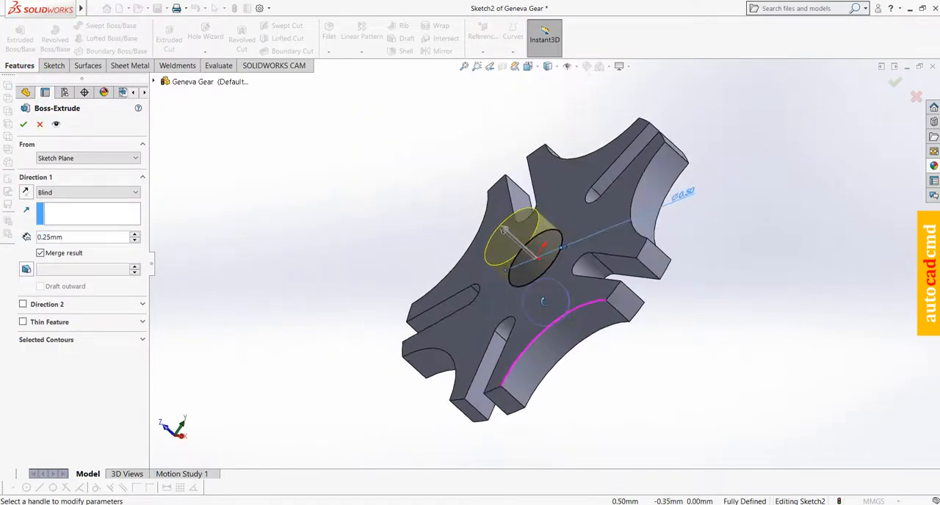
pyautogui.doubleClick(70, 237)
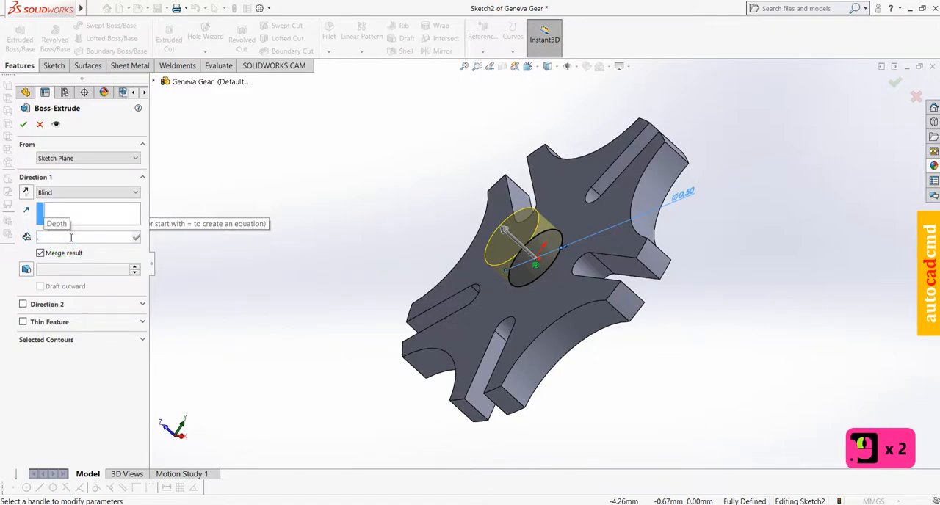
pyautogui.write('.3')
pyautogui.press('Return')
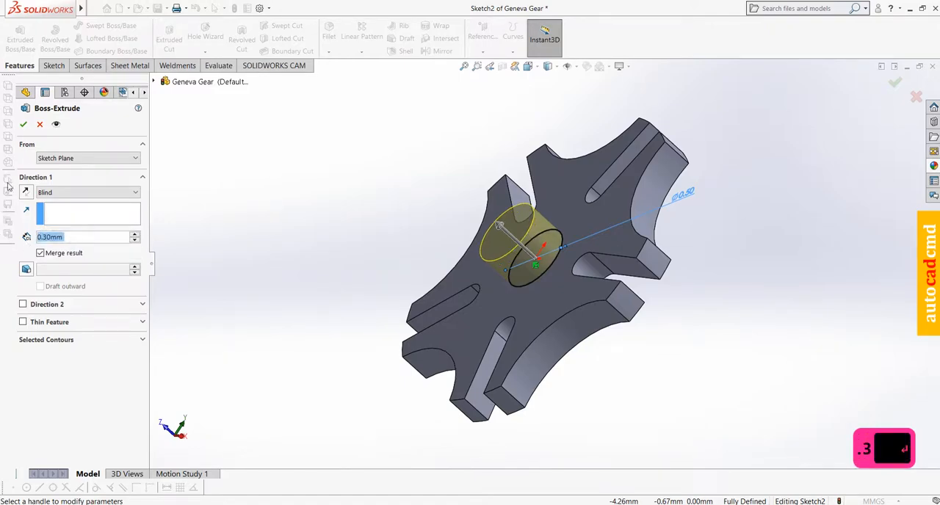
pyautogui.click(23, 124)
# Start a sketch on the hub's end face and draw a circle of about 0.13 mm radius centered on the origin
pyautogui.moveTo(344, 247); pyautogui.dragTo(420, 222, button='middle')
pyautogui.click(555, 227)
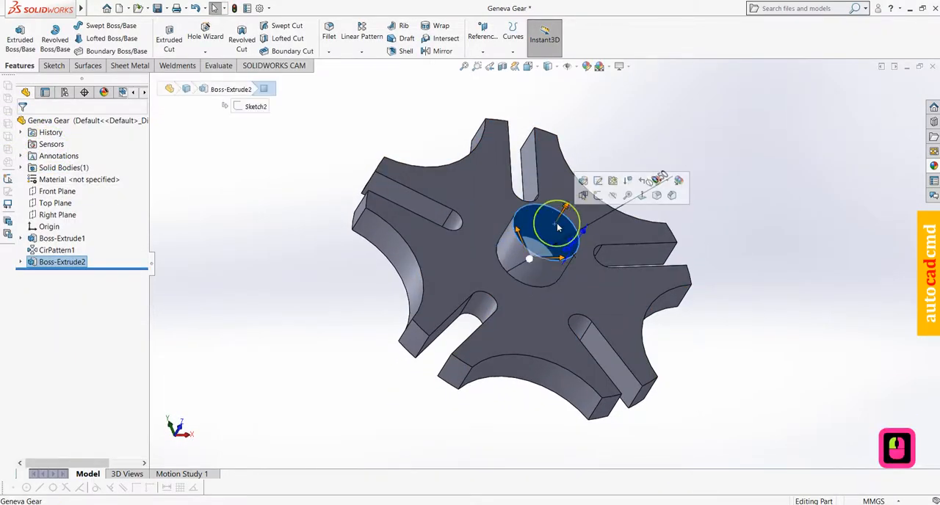
pyautogui.click(643, 198)
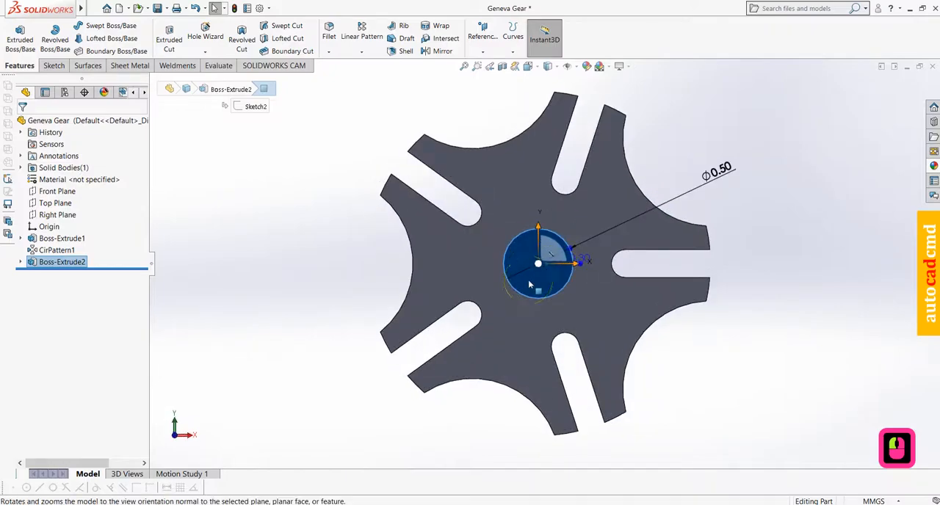
pyautogui.click(534, 275)
pyautogui.click(577, 248)
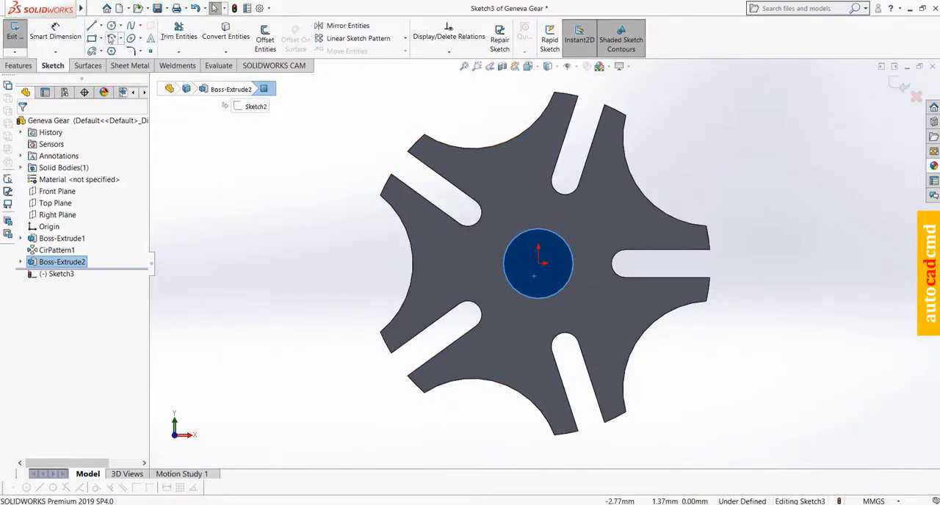
pyautogui.click(111, 26)
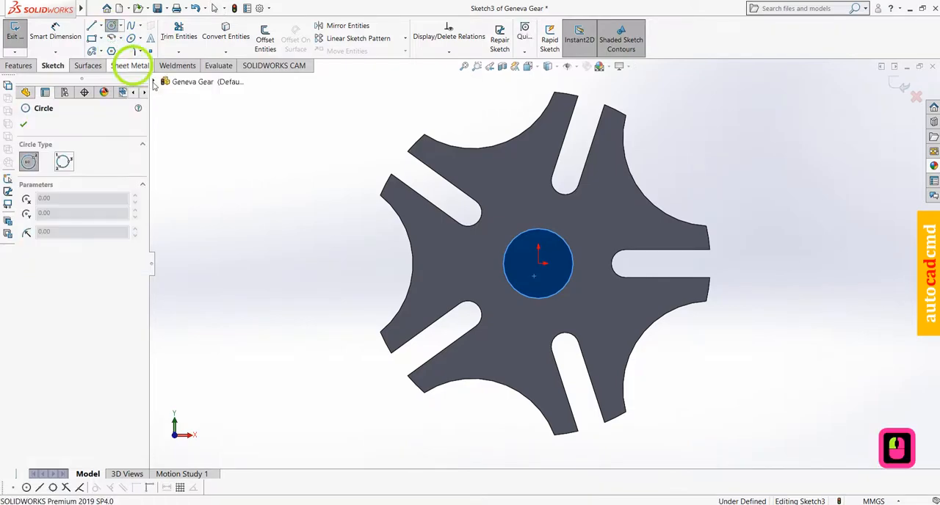
pyautogui.click(538, 265)
pyautogui.click(541, 280)
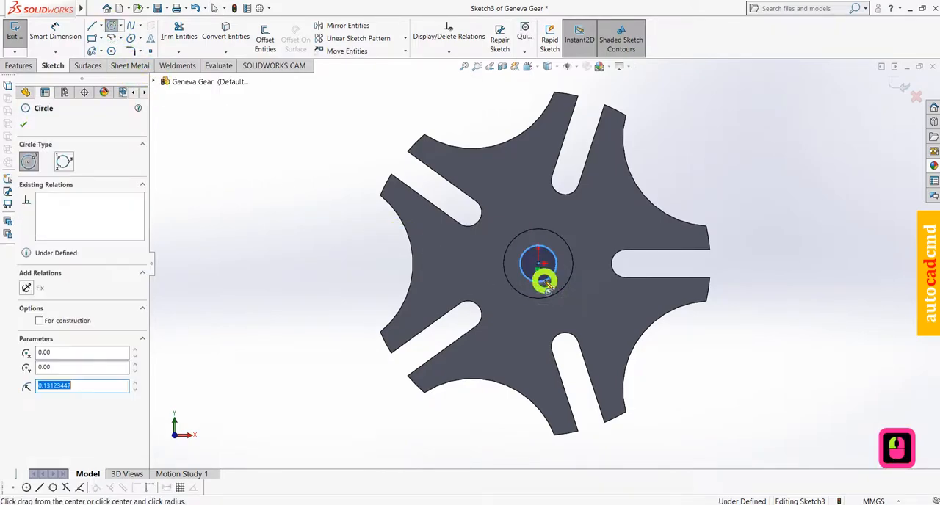
pyautogui.click(23, 124)
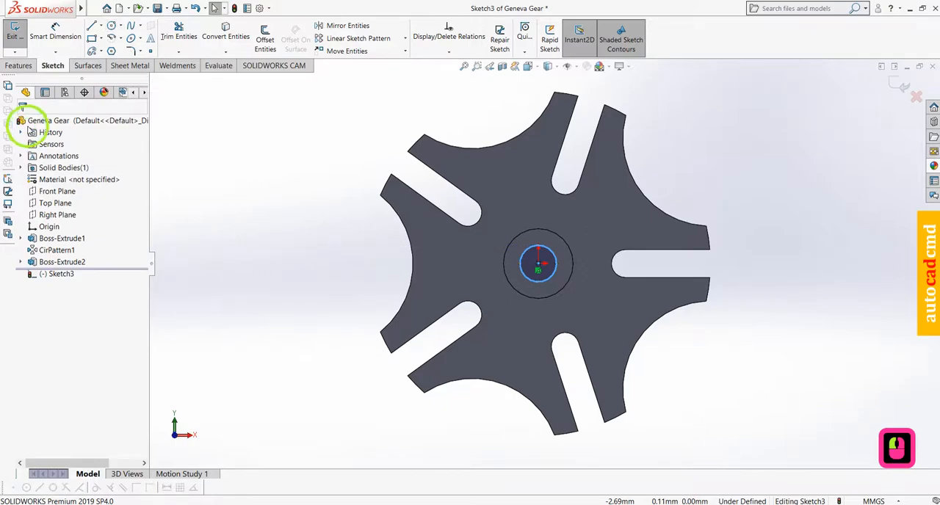
# Dimension the circle on the hub's end face with a diameter of 0.3 mm
pyautogui.click(54, 33)
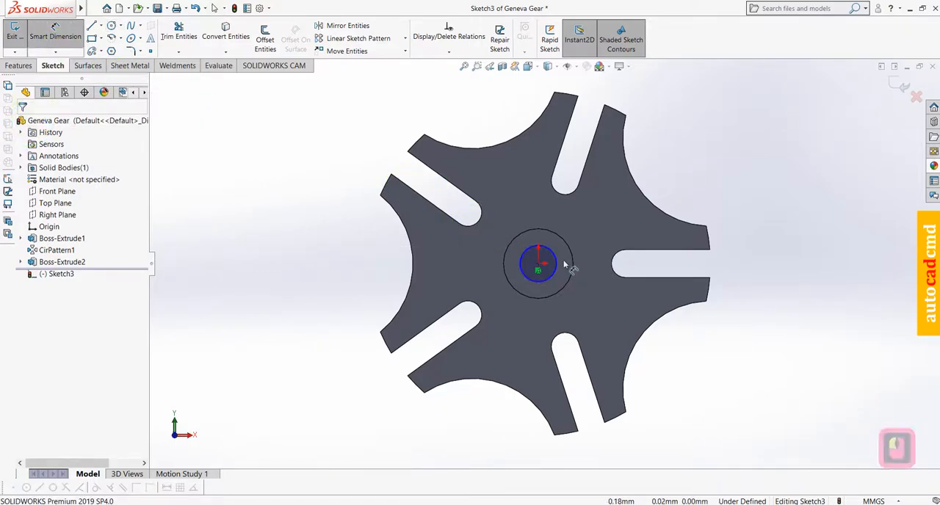
pyautogui.click(557, 269)
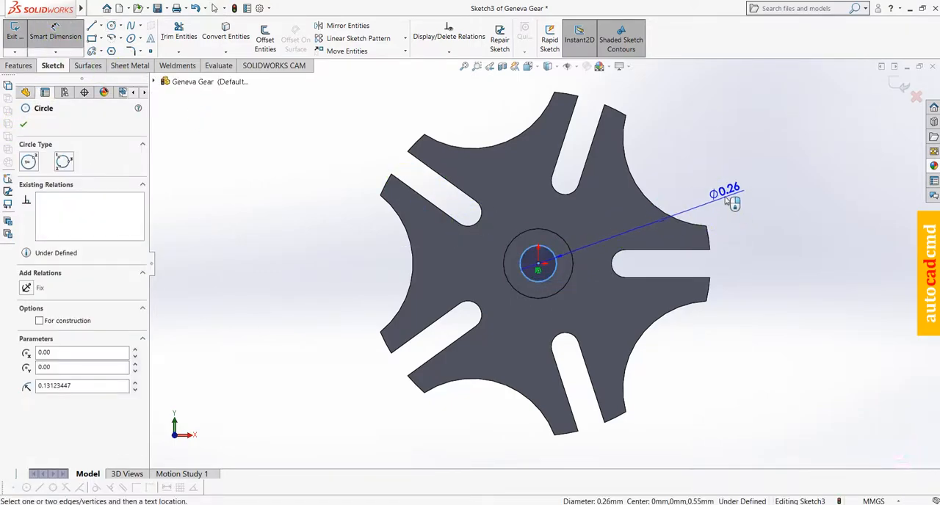
pyautogui.click(725, 198)
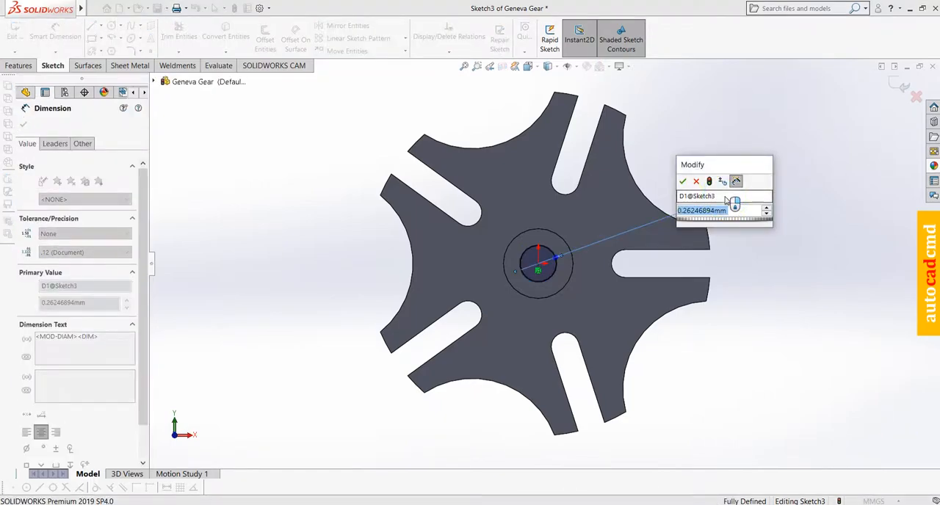
pyautogui.write('.3')
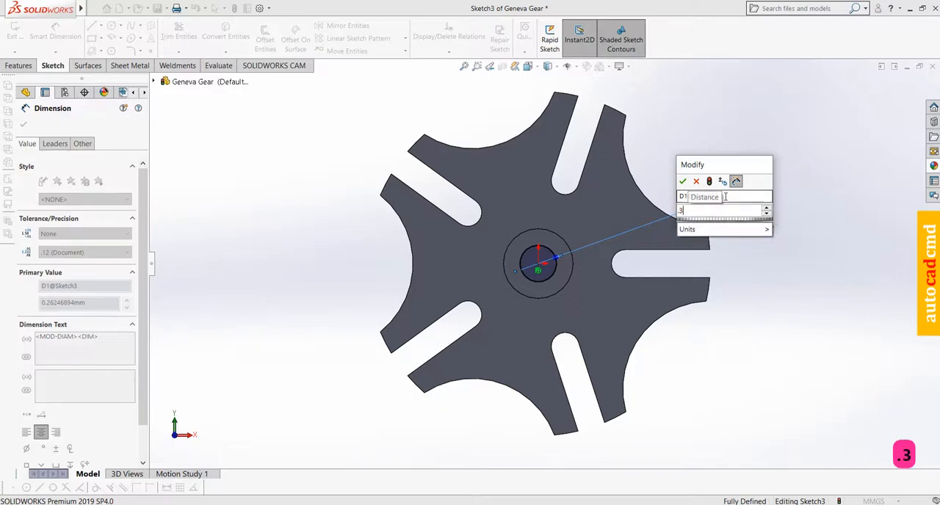
pyautogui.press('Return')
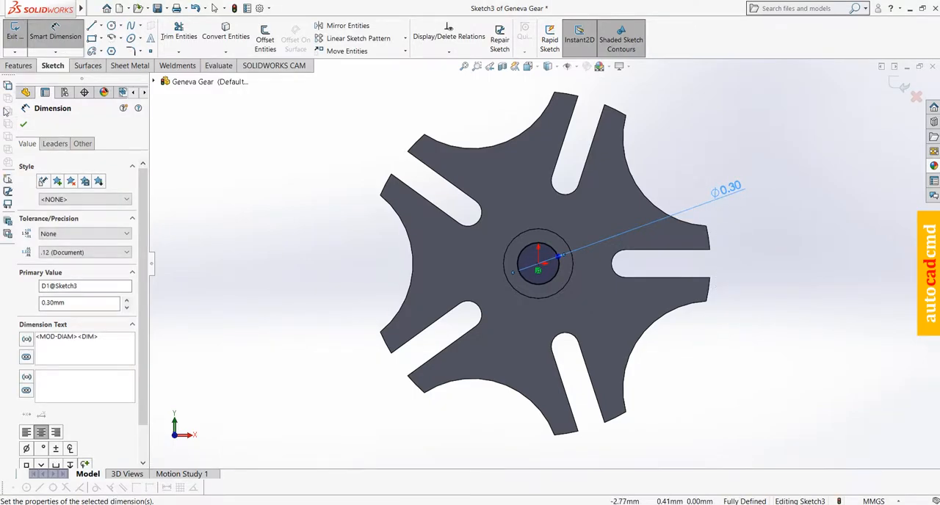
# Cut the 0.3 mm circle through the hub and gear as a blind extruded cut with a depth of 1 mm
pyautogui.click(17, 65)
pyautogui.click(169, 37)
pyautogui.moveTo(430, 419); pyautogui.dragTo(491, 227, button='middle')
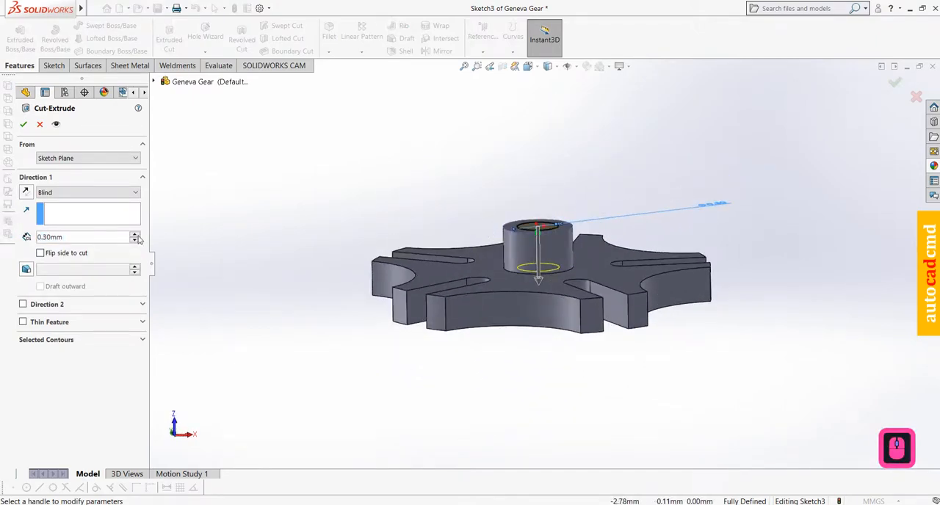
pyautogui.click(85, 236)
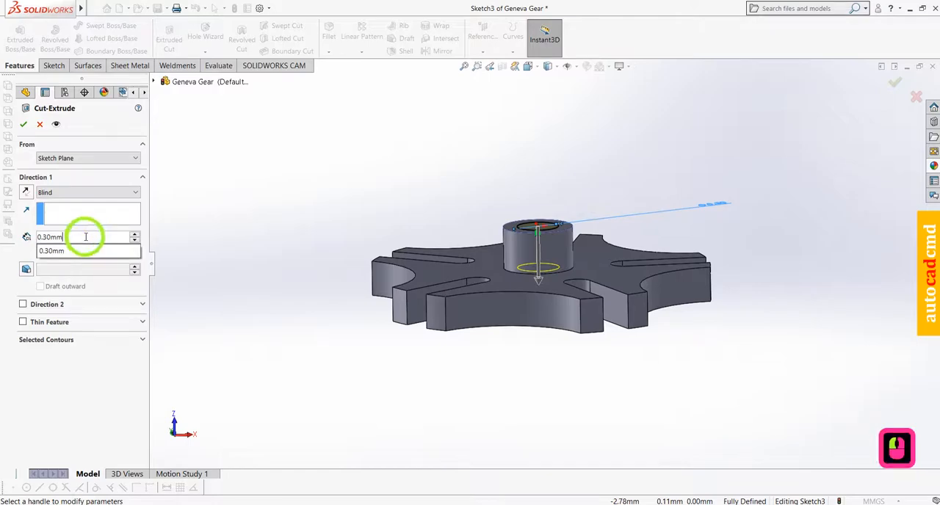
pyautogui.write('1')
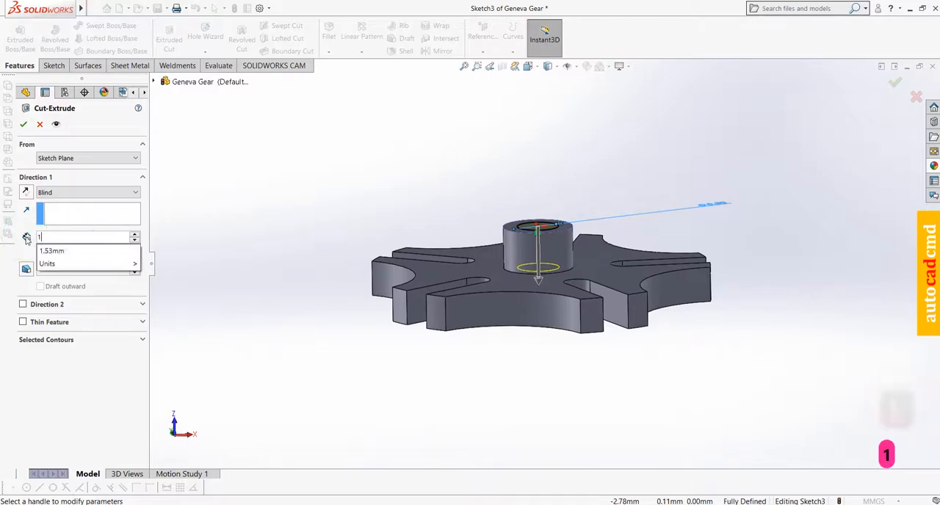
pyautogui.press('Return')
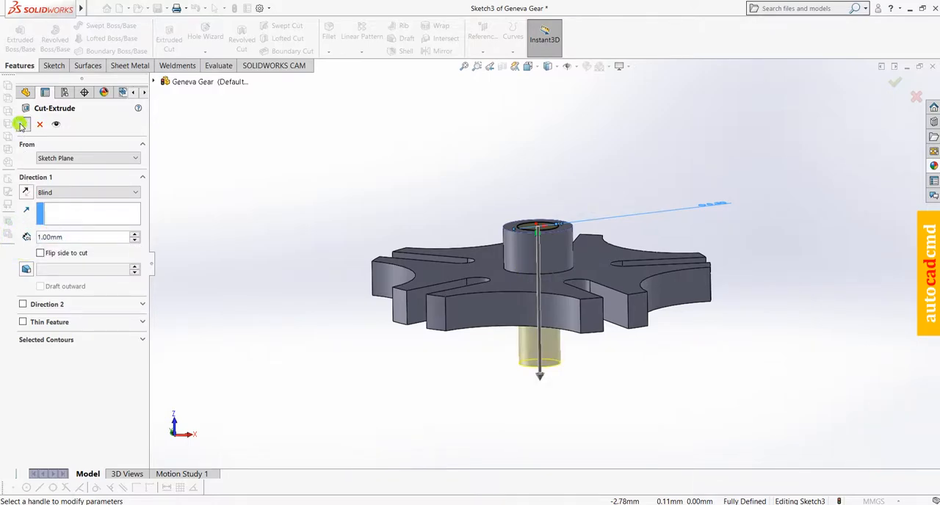
pyautogui.click(22, 125)
pyautogui.moveTo(441, 384); pyautogui.dragTo(600, 451, button='middle')
pyautogui.moveTo(601, 360); pyautogui.dragTo(693, 353, button='middle')
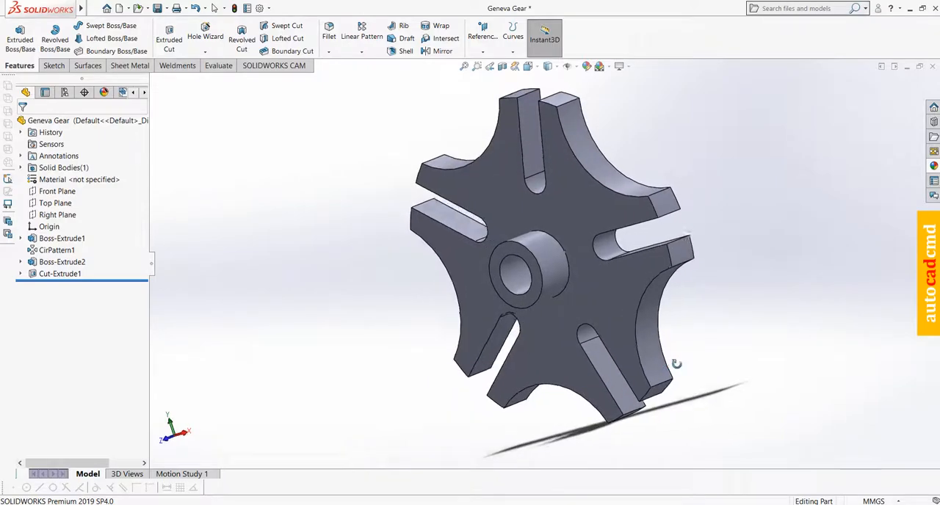
pyautogui.moveTo(772, 328); pyautogui.dragTo(696, 353, button='middle')
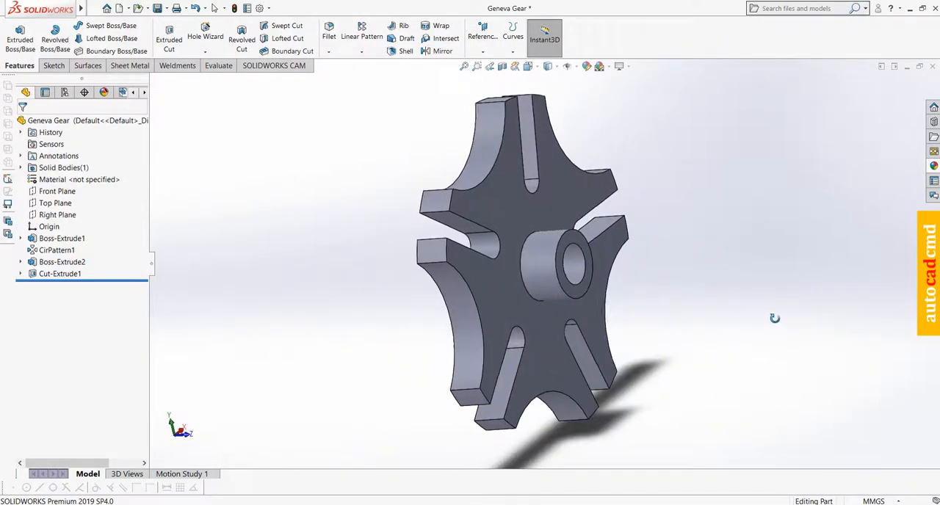